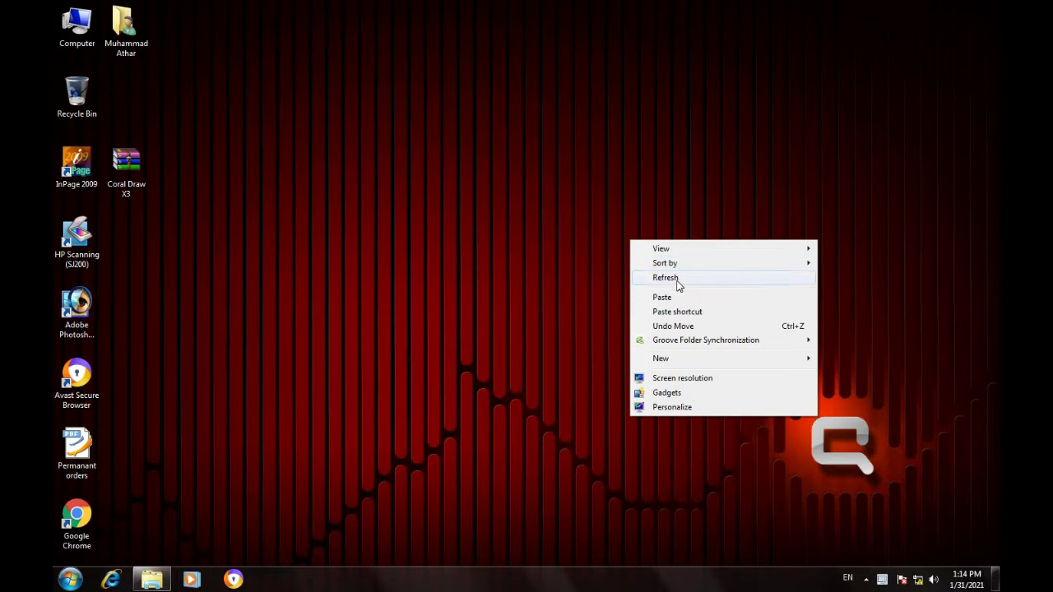
Refresh the desktop and open the Coral Draw X3 archive in WinRAR.
{"action": "left_click", "coordinate": [680, 283]}
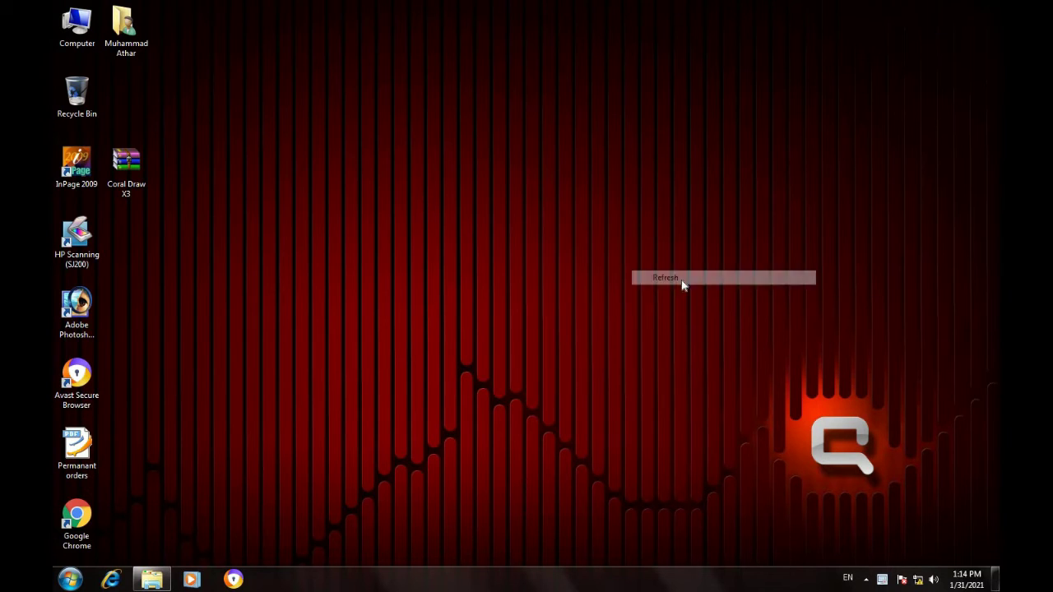
{"action": "right_click", "coordinate": [138, 167]}
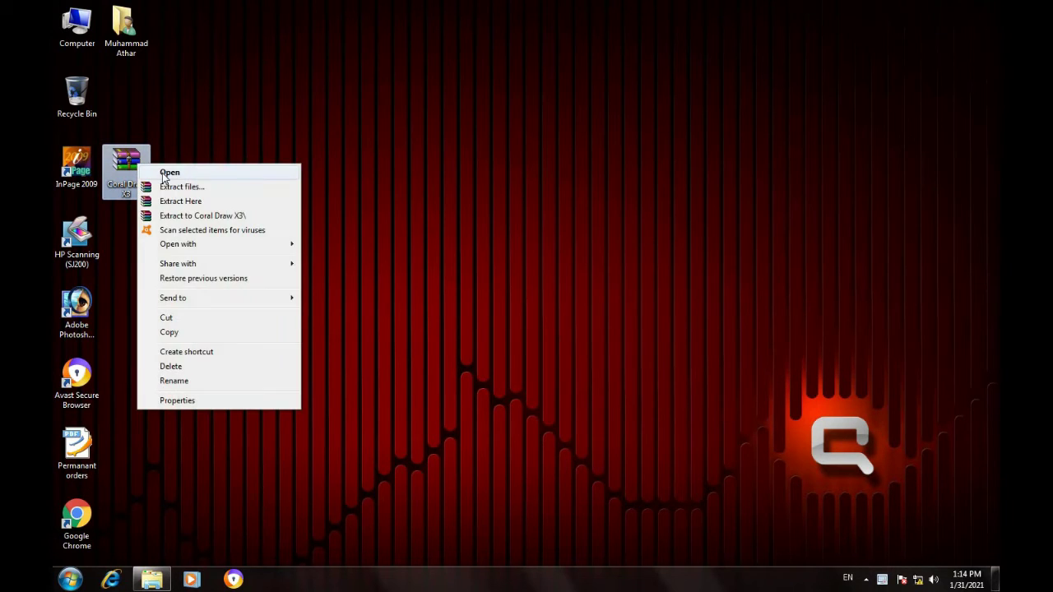
{"action": "left_click", "coordinate": [169, 173]}
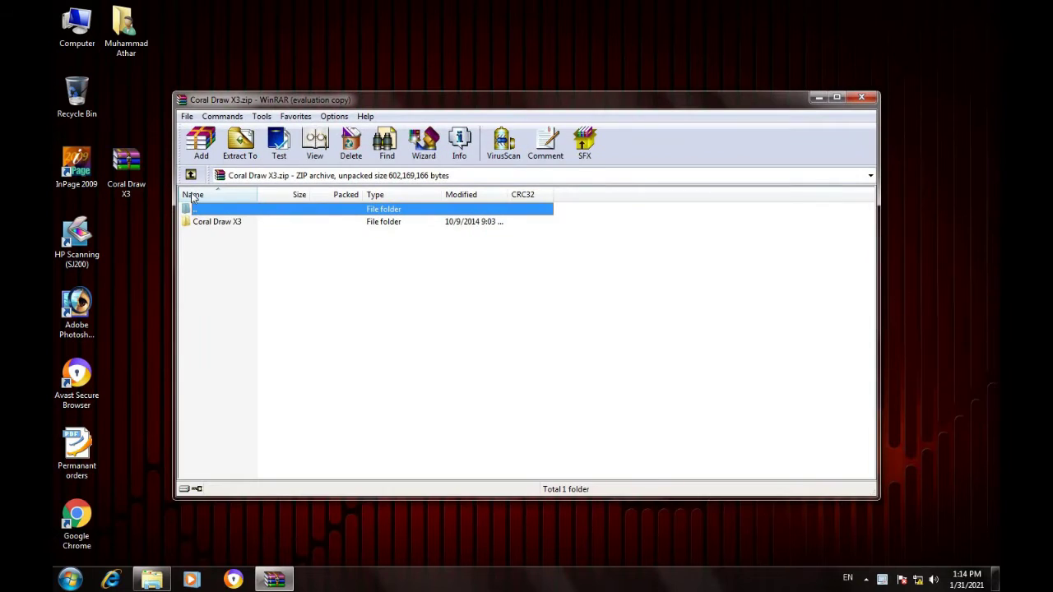
Open the Coral Draw X3 folder inside the archive and run keygen.exe to generate a serial.
{"action": "left_click", "coordinate": [225, 224]}
{"action": "right_click", "coordinate": [223, 223]}
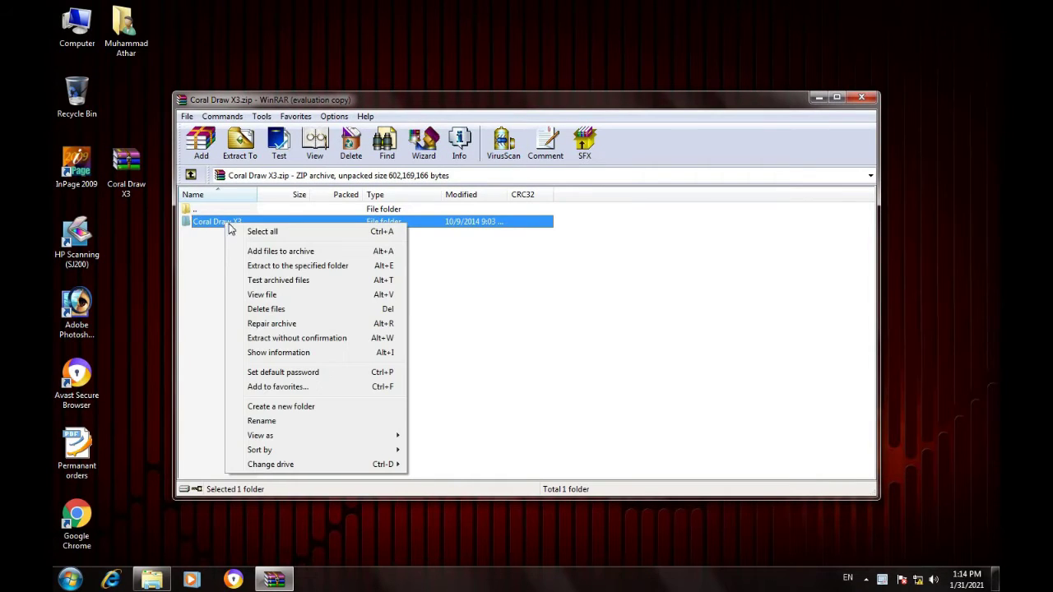
{"action": "left_click", "coordinate": [206, 227]}
{"action": "right_click", "coordinate": [206, 227]}
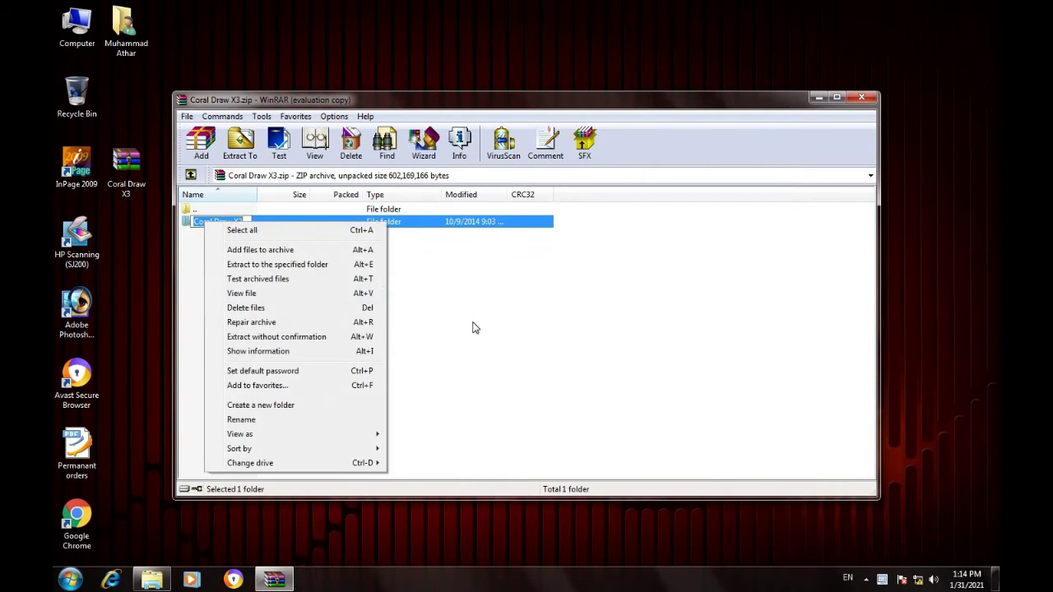
{"action": "left_click", "coordinate": [470, 324]}
{"action": "double_click", "coordinate": [391, 224]}
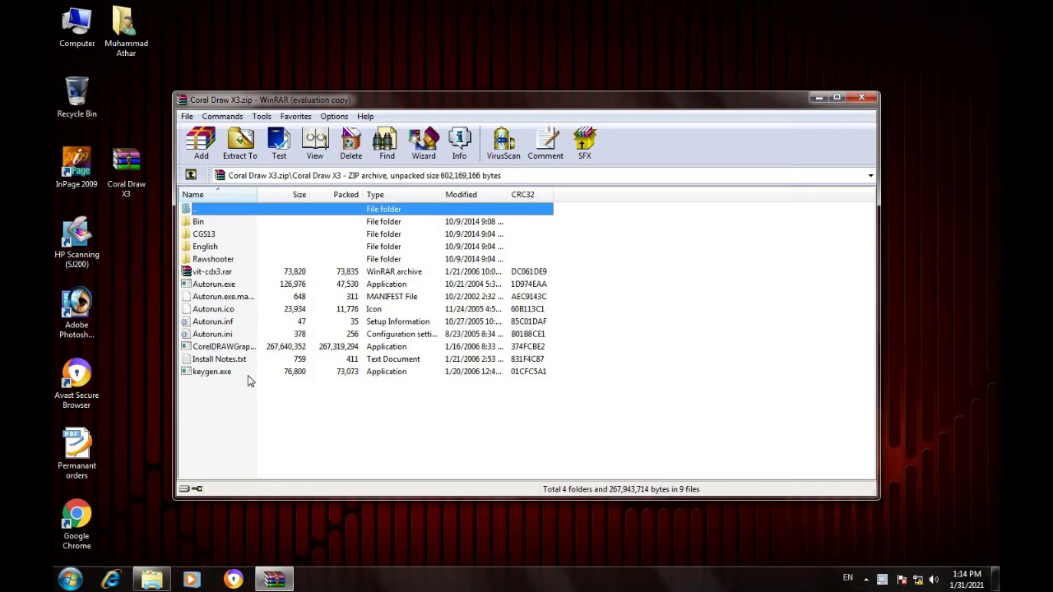
{"action": "double_click", "coordinate": [219, 377]}
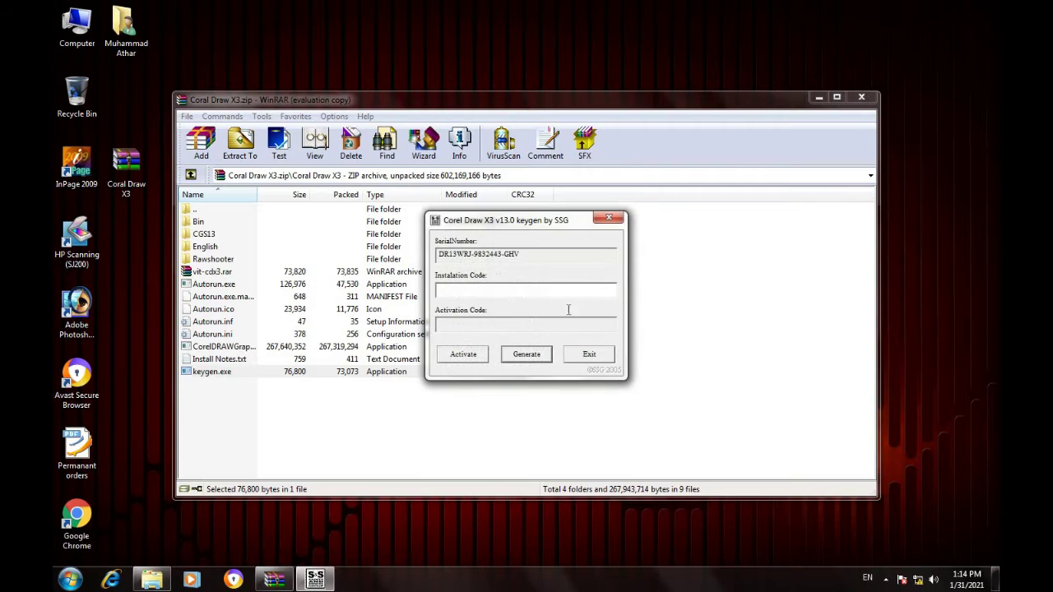
Move the keygen window to the top-right corner and run Autorun.exe from the archive.
{"action": "left_click_drag", "start_coordinate": [566, 228], "coordinate": [902, 26]}
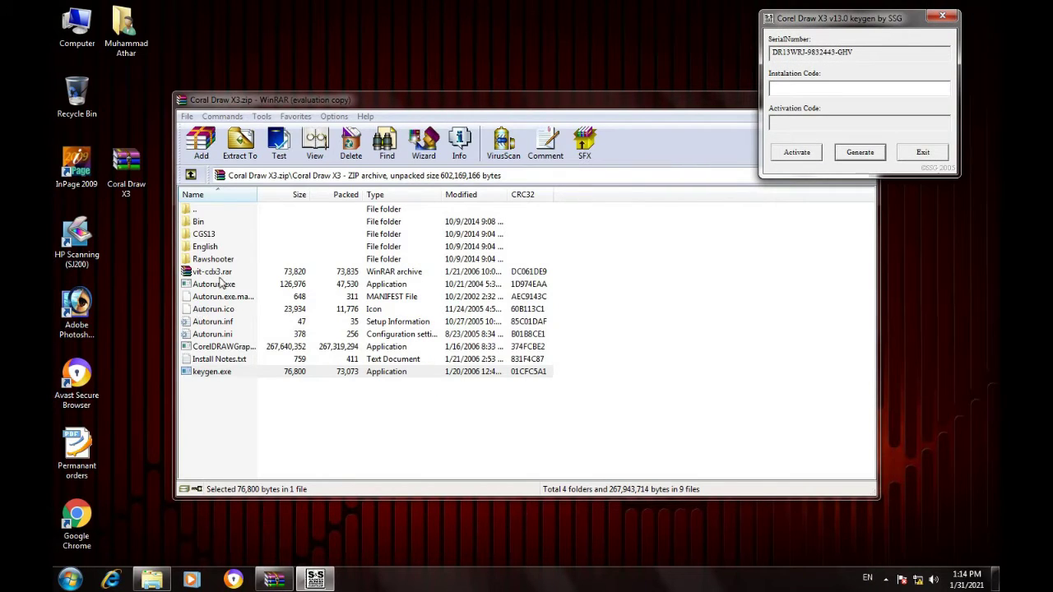
{"action": "left_click", "coordinate": [215, 284]}
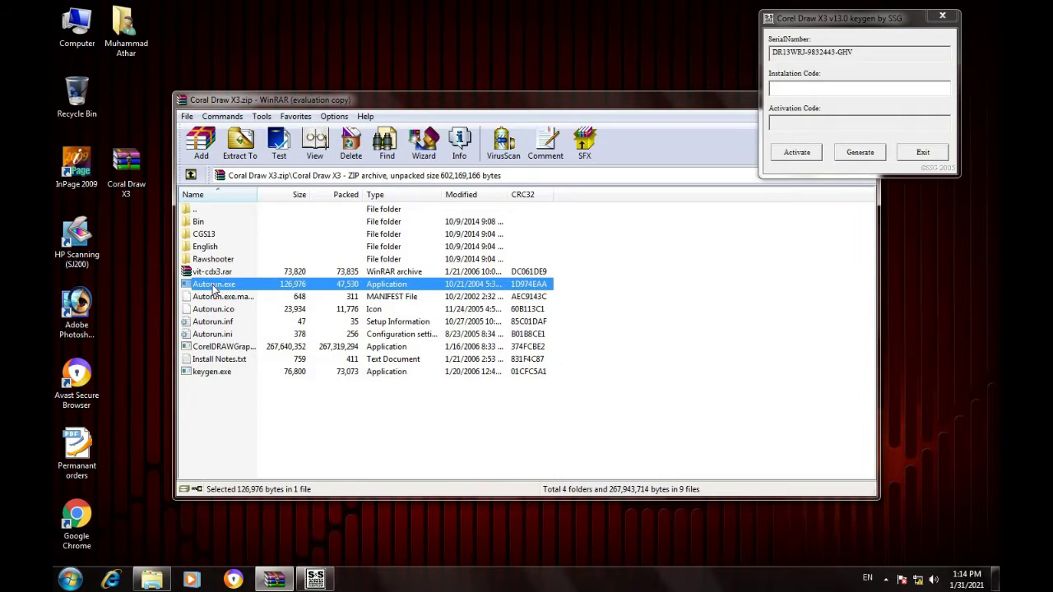
{"action": "double_click", "coordinate": [213, 285]}
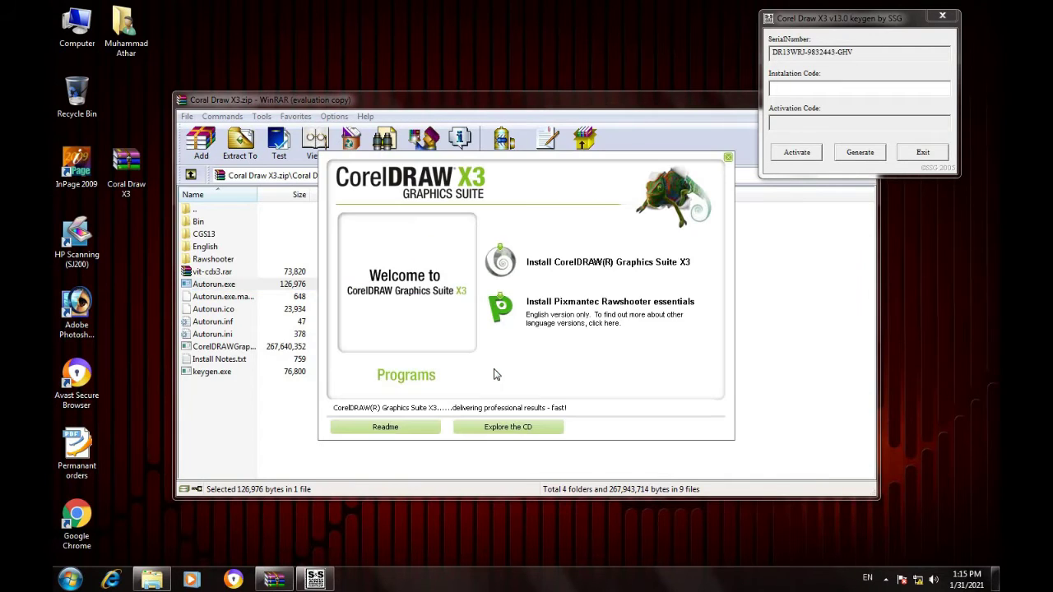
Move WinRAR aside and start installing CorelDRAW Graphics Suite X3 in English (United States).
{"action": "left_click_drag", "start_coordinate": [700, 106], "coordinate": [558, 94]}
{"action": "left_click", "coordinate": [686, 88]}
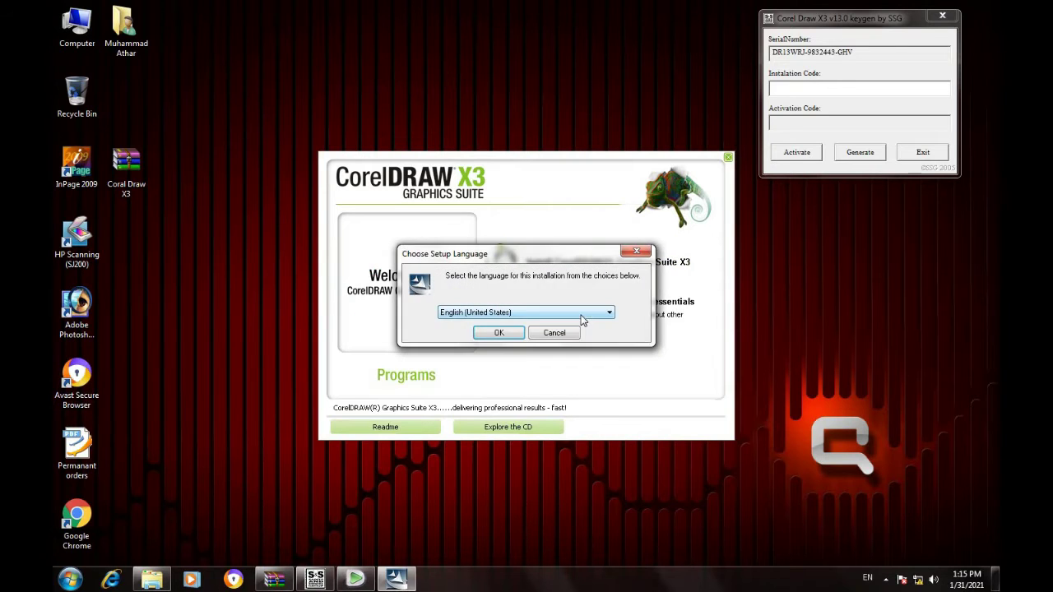
{"action": "left_click", "coordinate": [516, 337]}
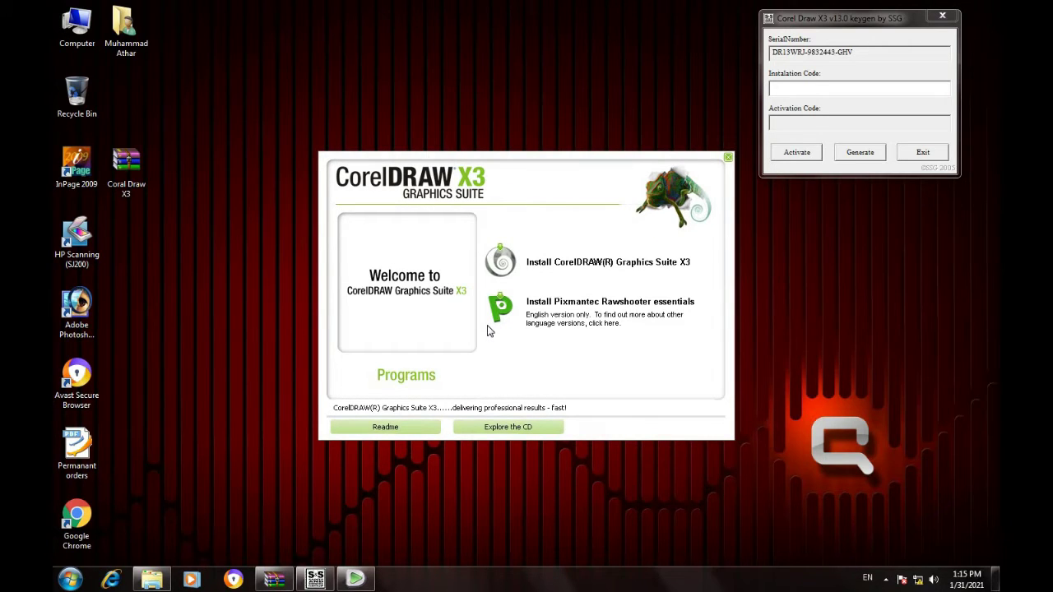
{"action": "left_click", "coordinate": [481, 259]}
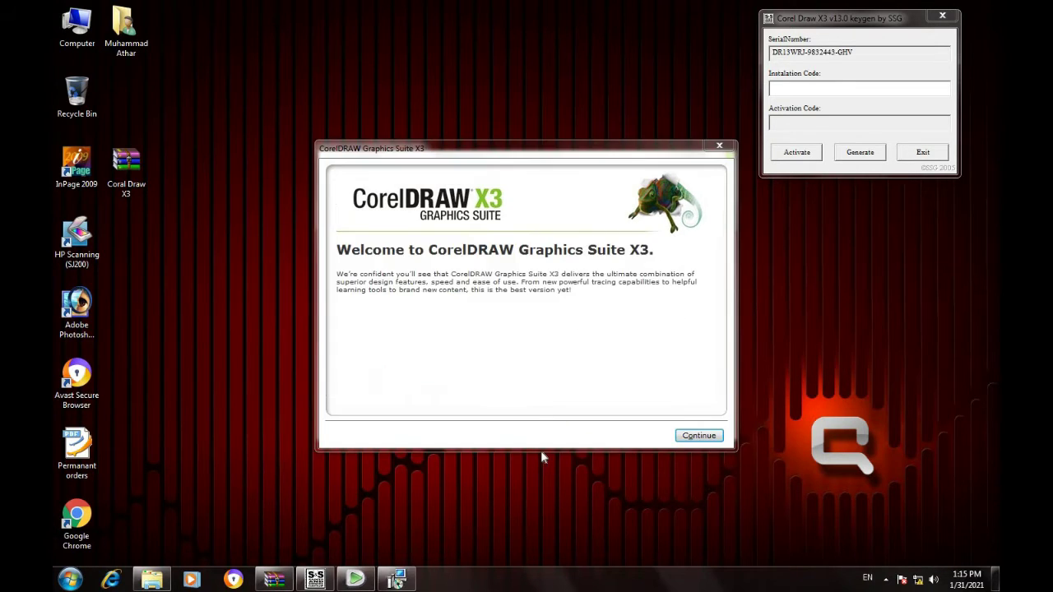
Continue past the welcome page and choose the Phone Corel off-line trial serial option.
{"action": "left_click", "coordinate": [695, 442]}
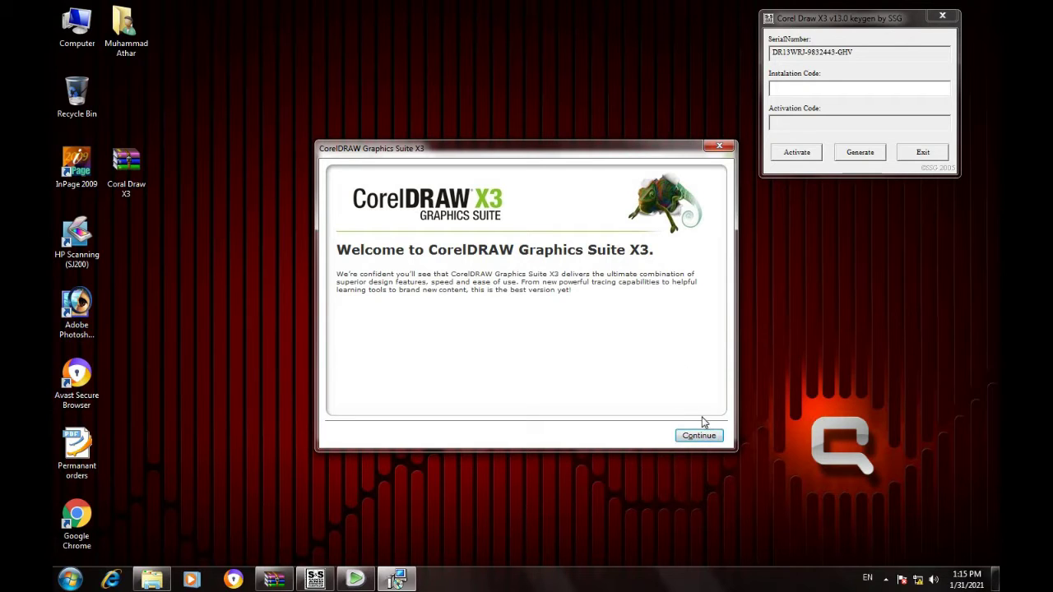
{"action": "left_click", "coordinate": [703, 440]}
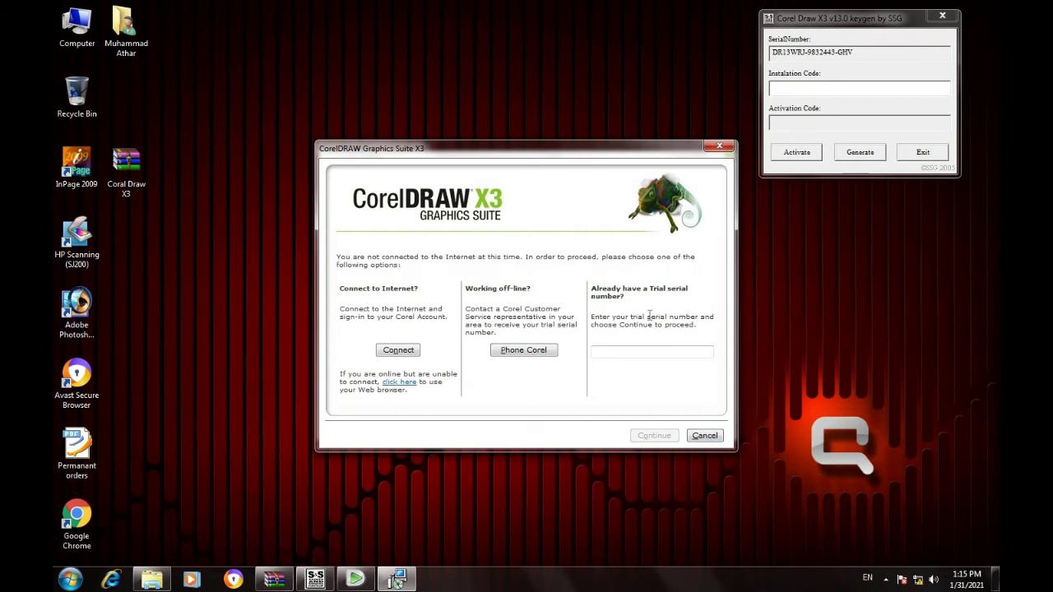
{"action": "left_click", "coordinate": [526, 351]}
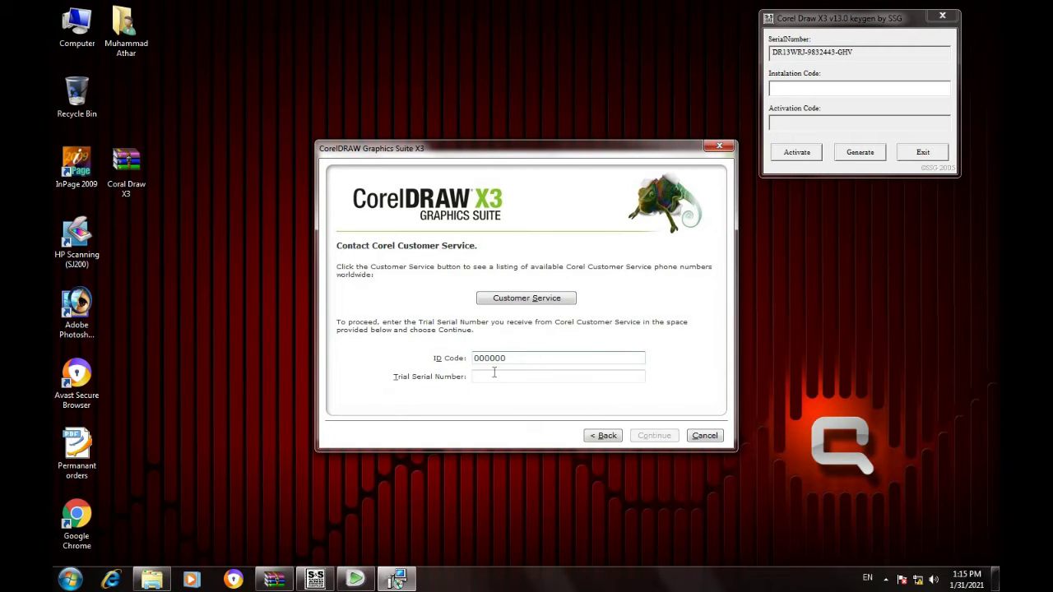
Copy the keygen's serial number into the Trial Serial Number field and continue.
{"action": "left_click_drag", "start_coordinate": [870, 57], "coordinate": [771, 54]}
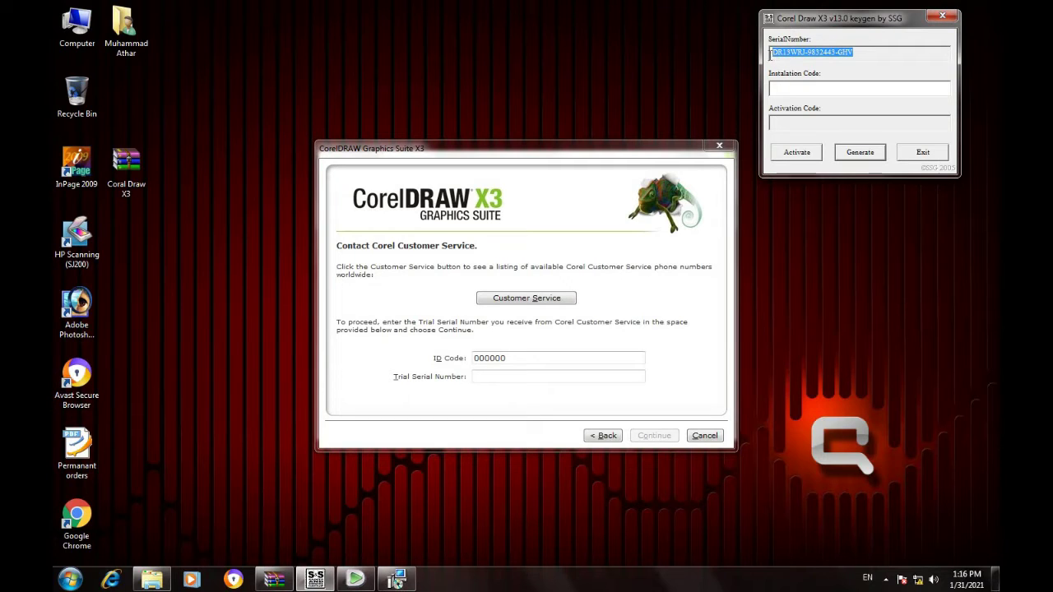
{"action": "right_click", "coordinate": [790, 53]}
{"action": "left_click", "coordinate": [825, 99]}
{"action": "left_click", "coordinate": [535, 375]}
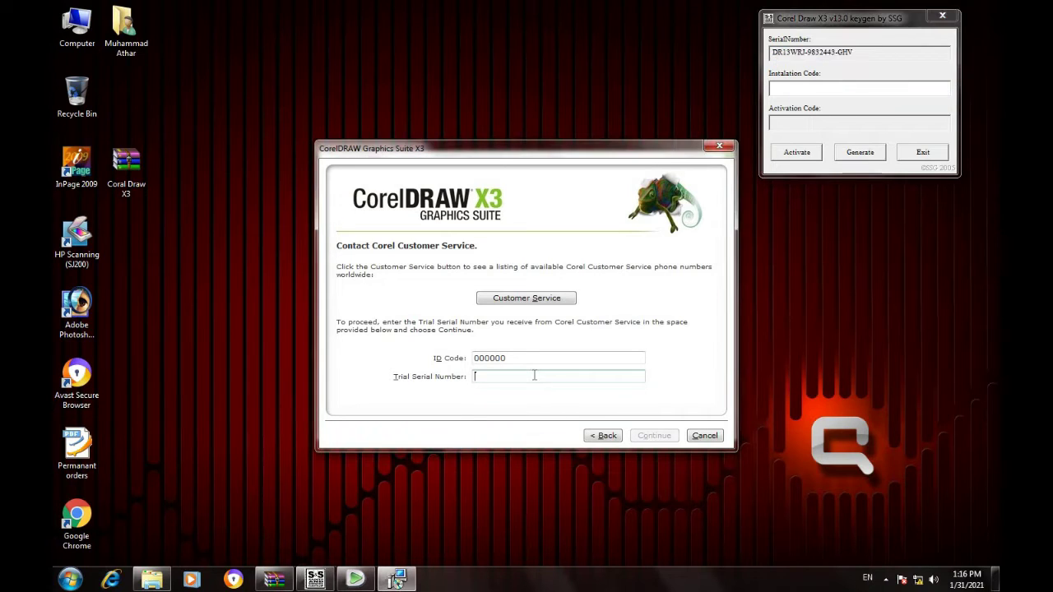
{"action": "right_click", "coordinate": [535, 376]}
{"action": "left_click", "coordinate": [566, 434]}
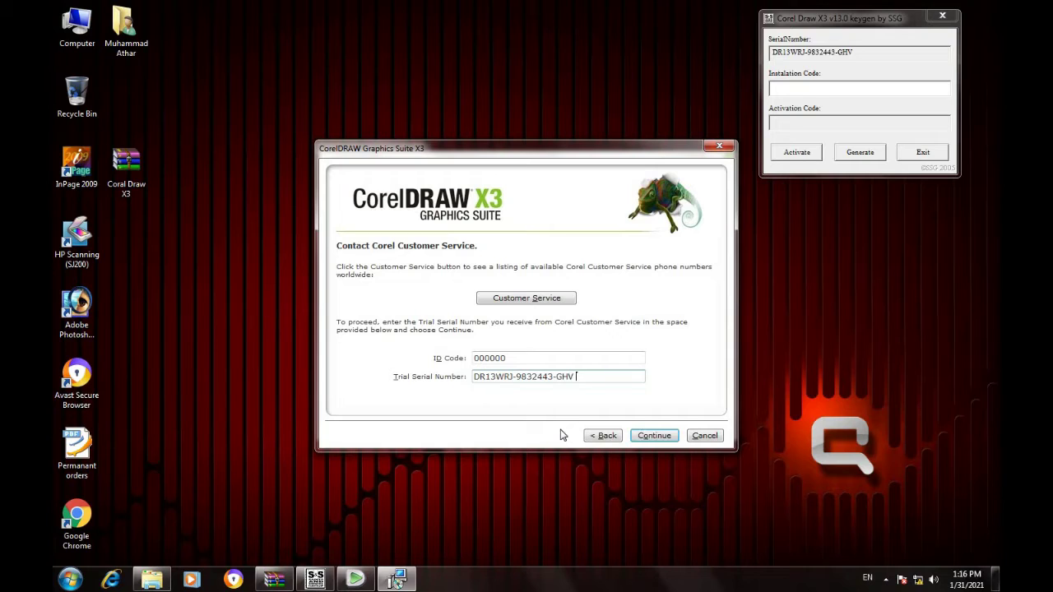
{"action": "left_click", "coordinate": [654, 443]}
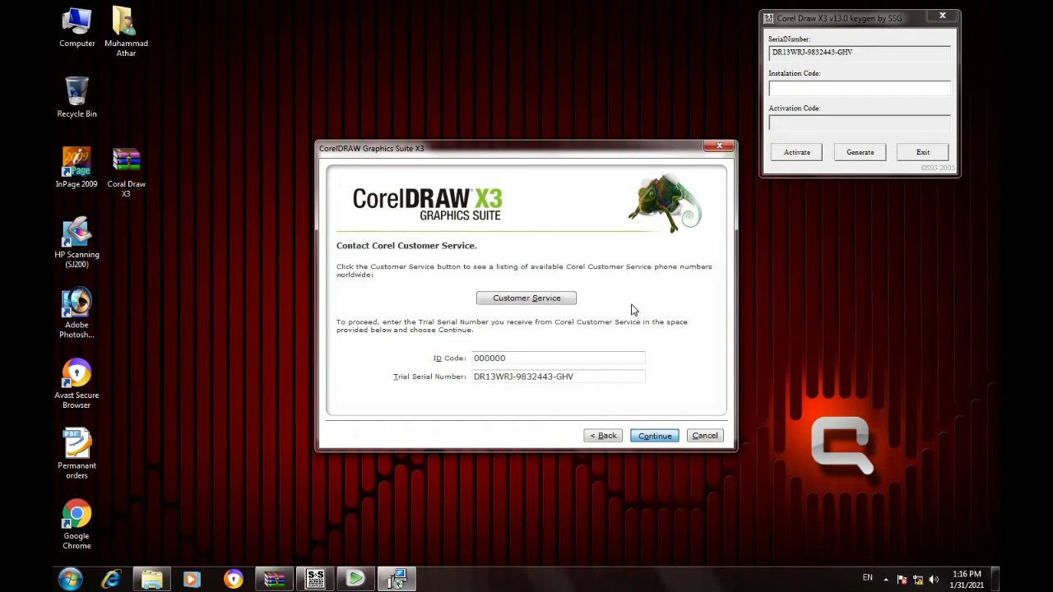
{"action": "left_click", "coordinate": [654, 436]}
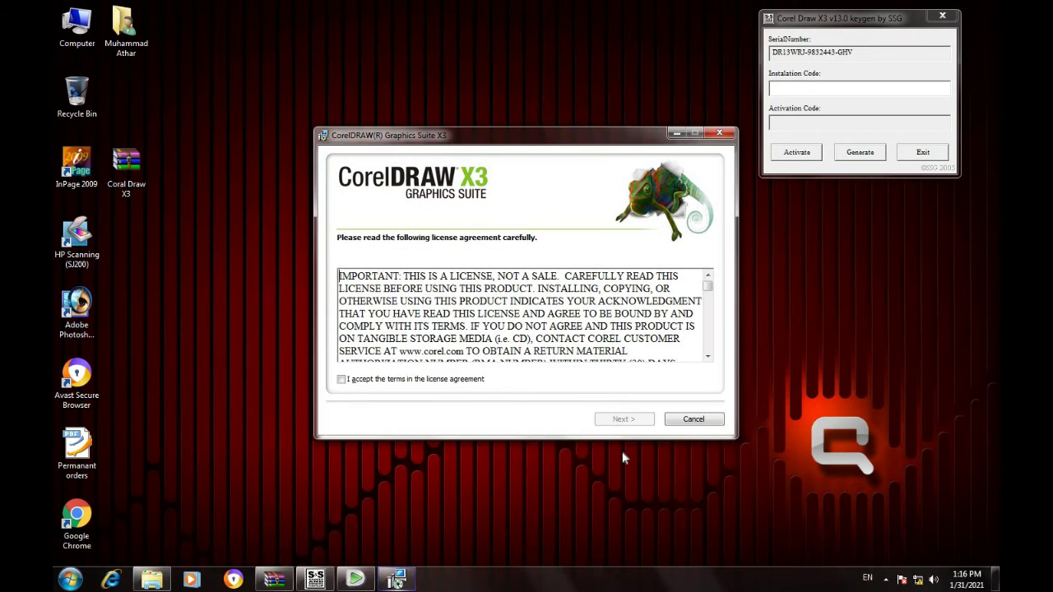
Accept the license, enter the user name, install with default applications, and finish the wizard.
{"action": "left_click", "coordinate": [341, 383]}
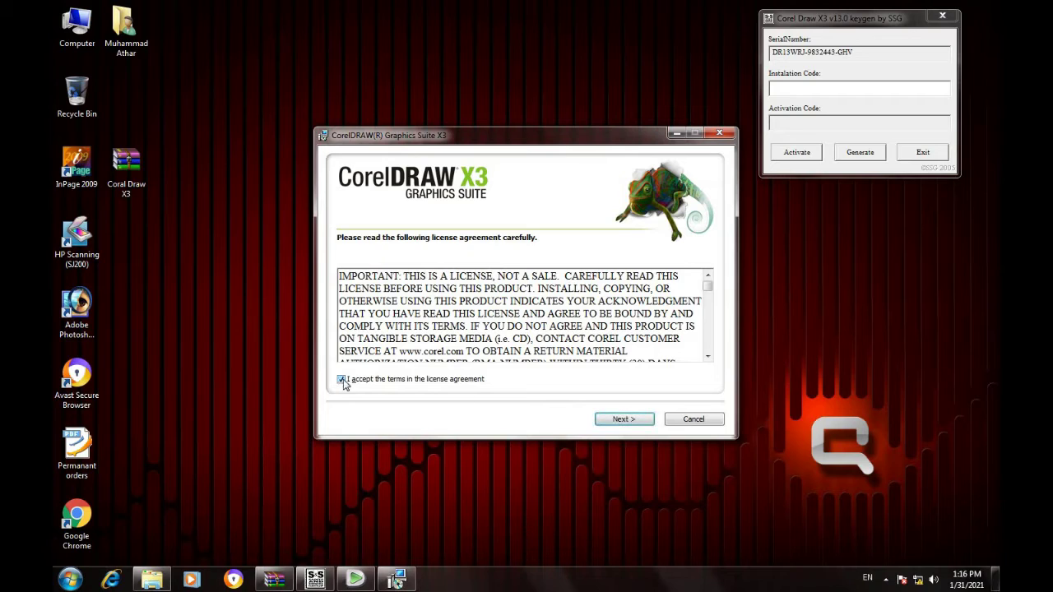
{"action": "left_click", "coordinate": [622, 419]}
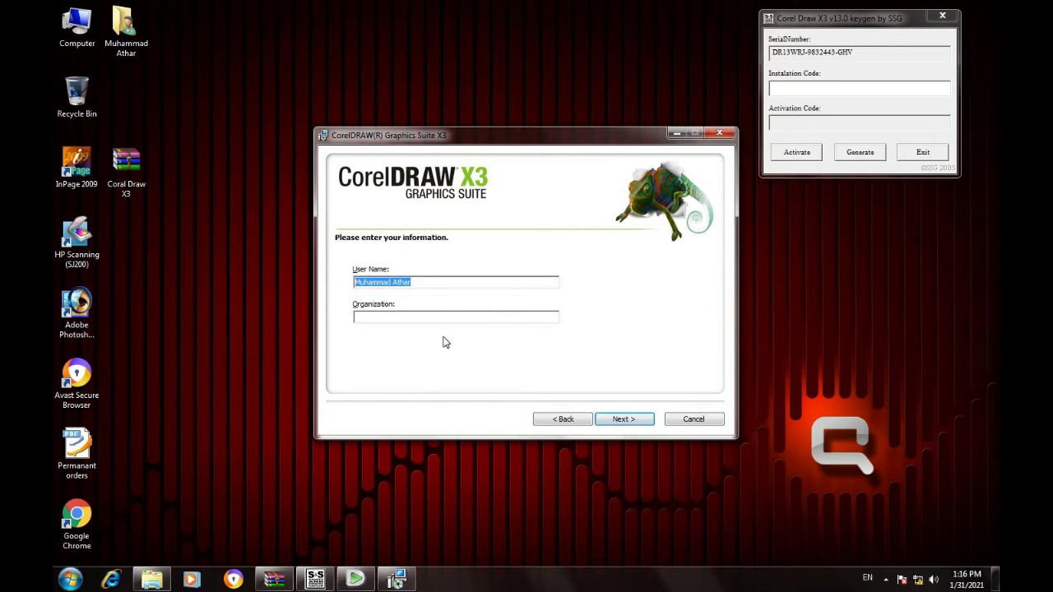
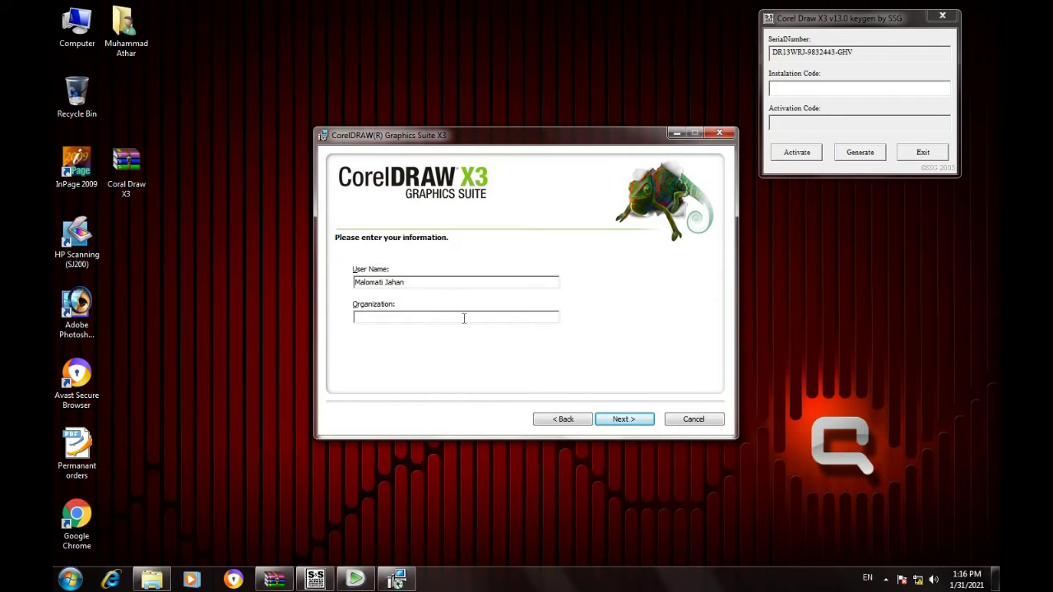
{"action": "left_click", "coordinate": [623, 419]}
{"action": "left_click", "coordinate": [623, 420]}
{"action": "left_click", "coordinate": [621, 421]}
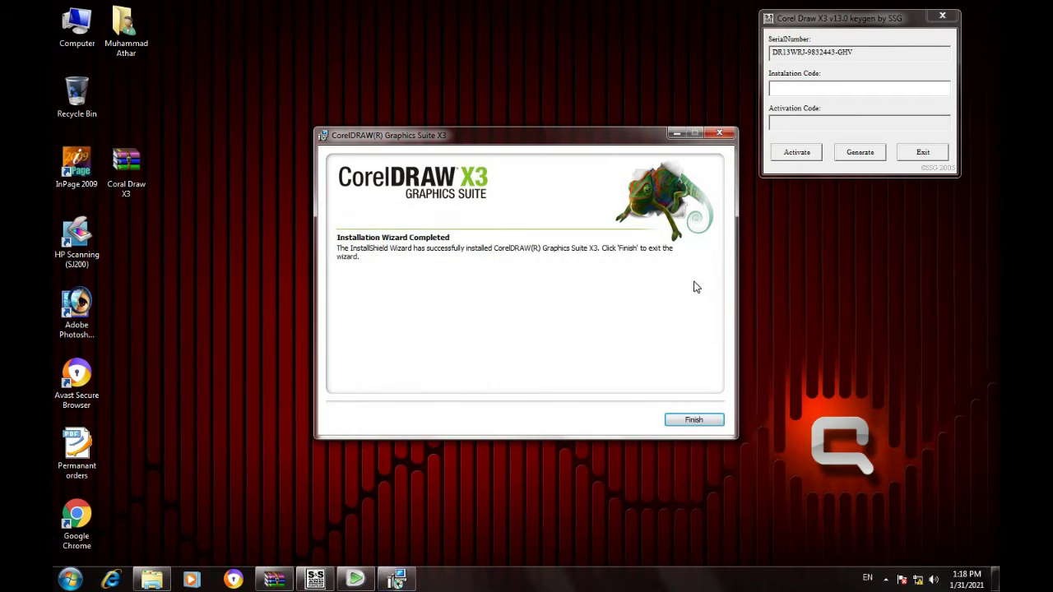
{"action": "left_click", "coordinate": [696, 420]}
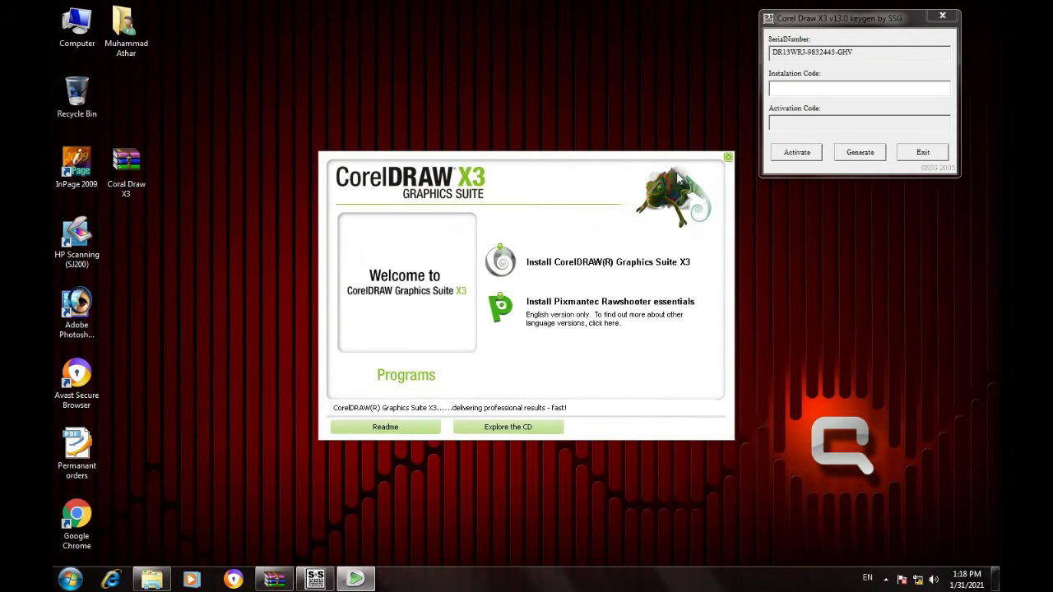
Close the CorelDRAW welcome window and refresh the desktop.
{"action": "left_click", "coordinate": [728, 157]}
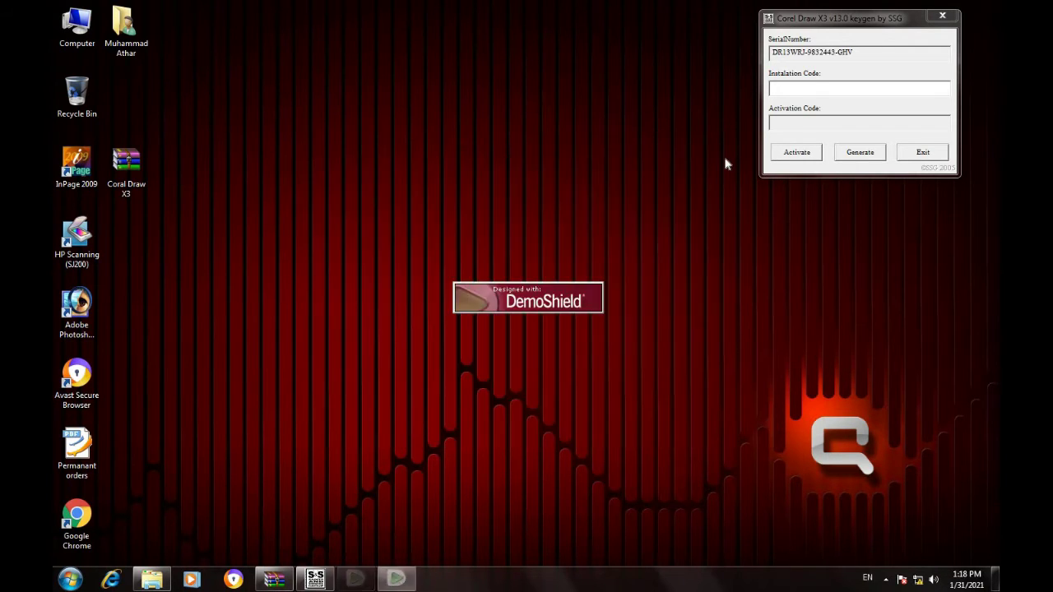
{"action": "right_click", "coordinate": [488, 164]}
{"action": "left_click", "coordinate": [529, 203]}
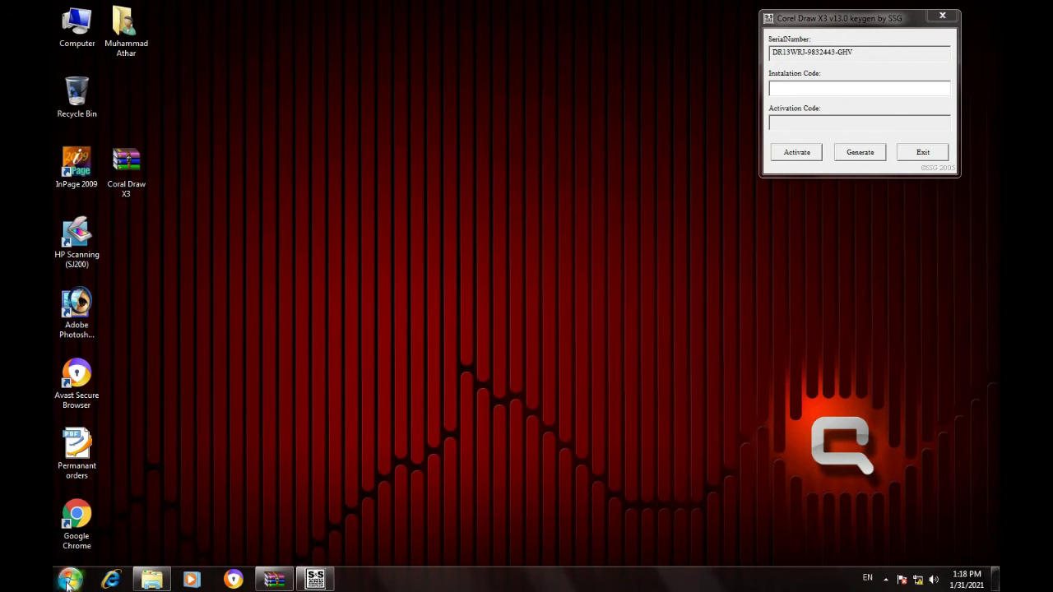
Drag CorelDRAW X3 from the CorelDRAW Graphics Suite X3 Start menu folder onto the desktop.
{"action": "left_click", "coordinate": [69, 582]}
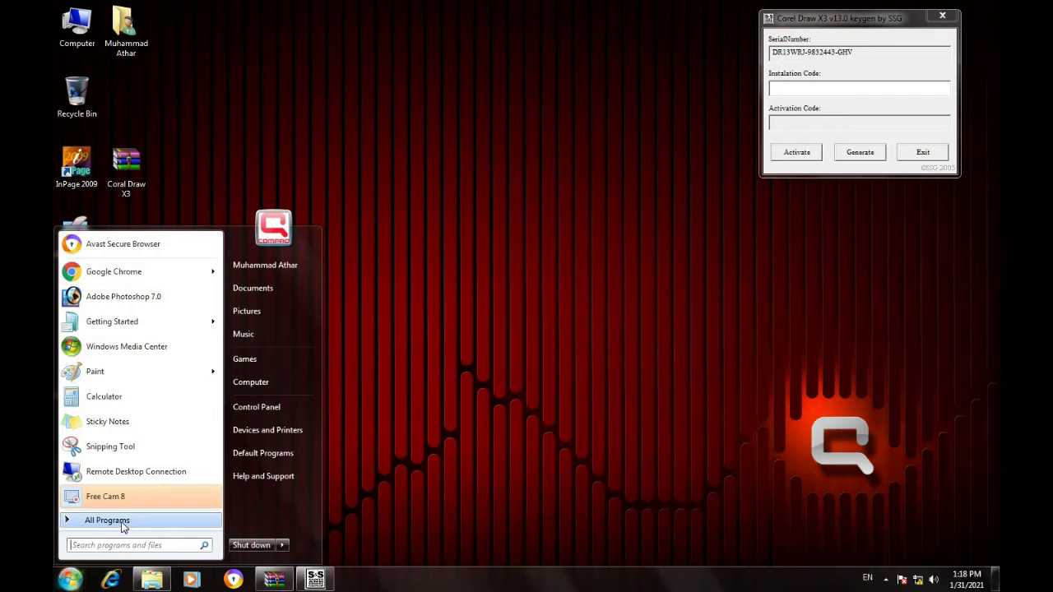
{"action": "left_click", "coordinate": [121, 525]}
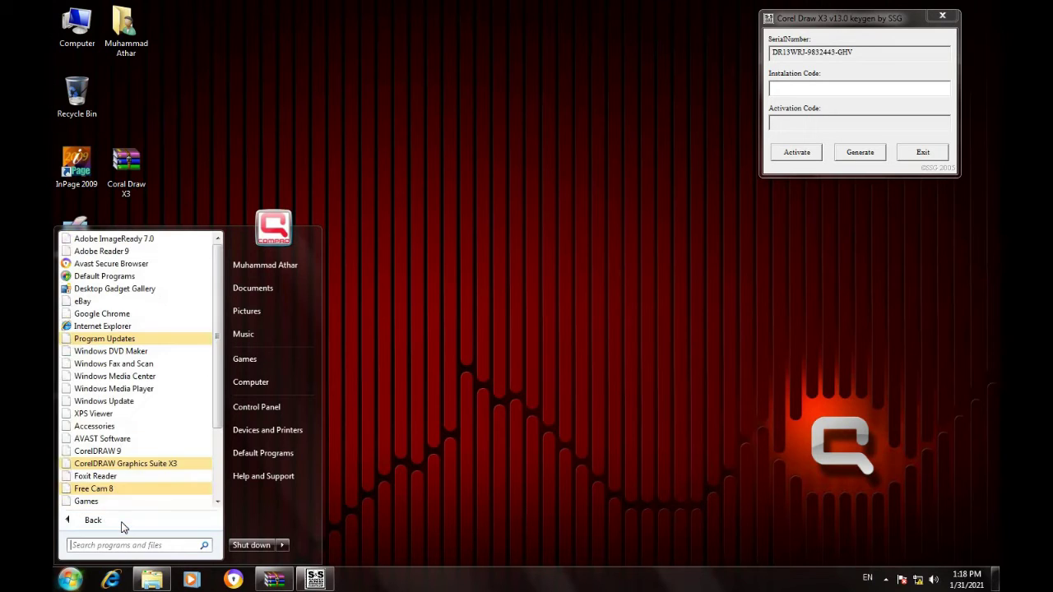
{"action": "left_click", "coordinate": [168, 465]}
{"action": "left_click_drag", "start_coordinate": [140, 461], "coordinate": [342, 105]}
{"action": "left_click", "coordinate": [343, 192]}
Set the CorelDRAW X3 shortcut's compatibility mode to Windows 7.
{"action": "right_click", "coordinate": [330, 124]}
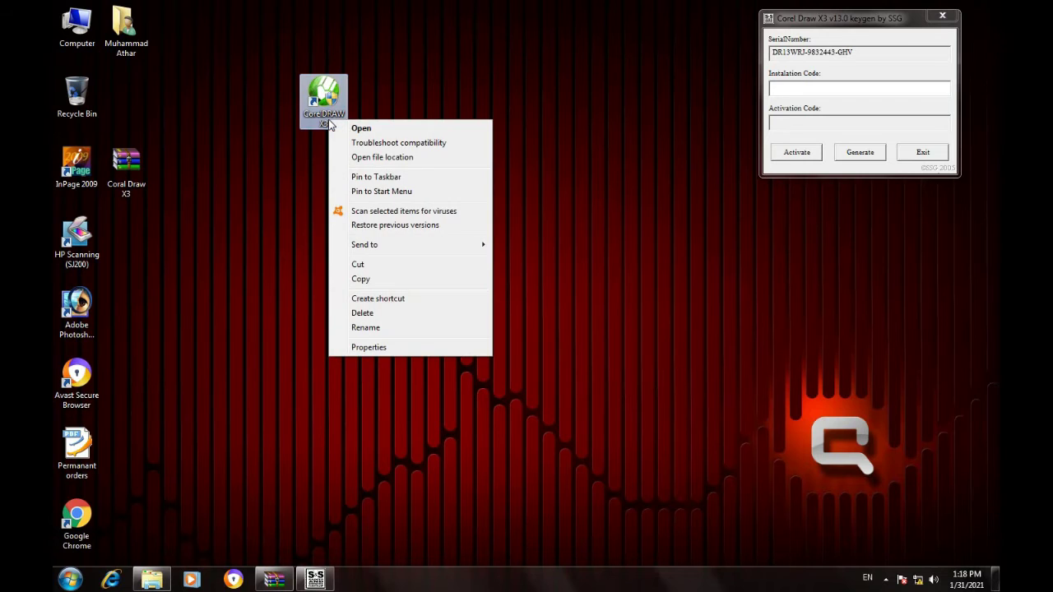
{"action": "left_click", "coordinate": [367, 349]}
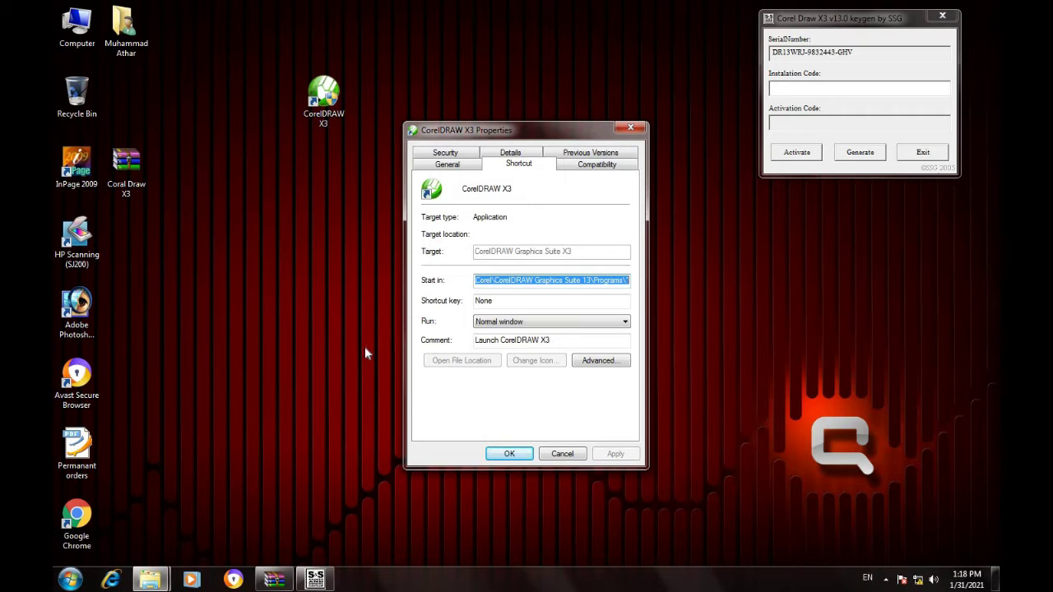
{"action": "left_click", "coordinate": [598, 165]}
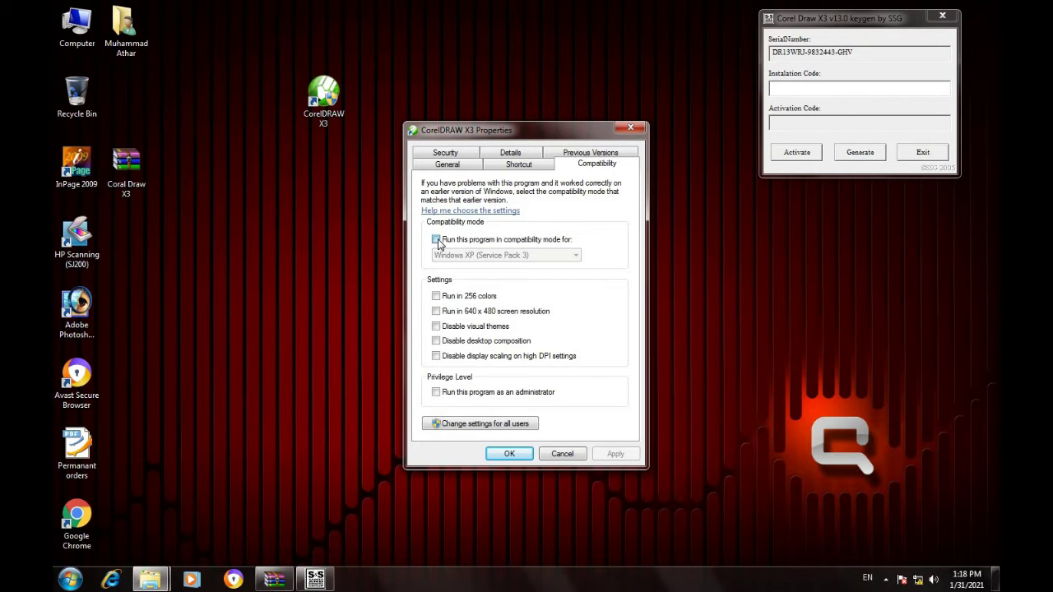
{"action": "left_click", "coordinate": [436, 239]}
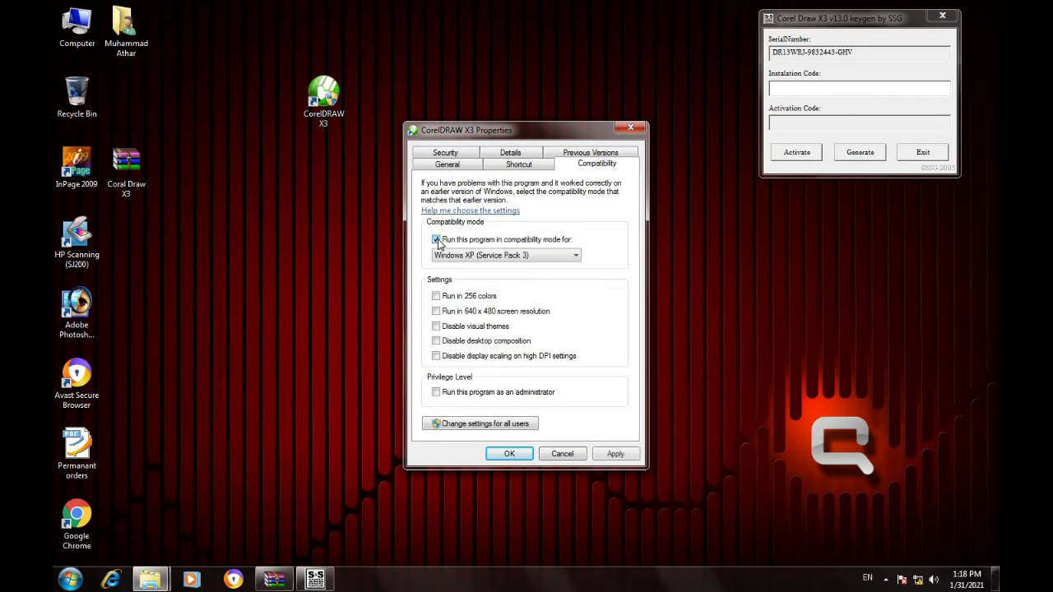
{"action": "left_click", "coordinate": [576, 256]}
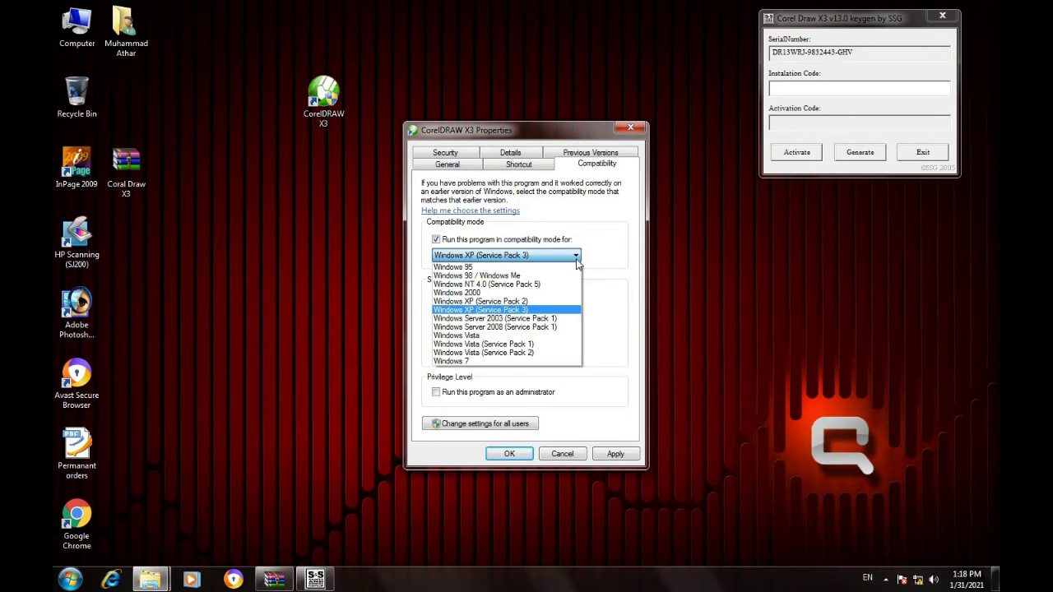
{"action": "left_click", "coordinate": [459, 362]}
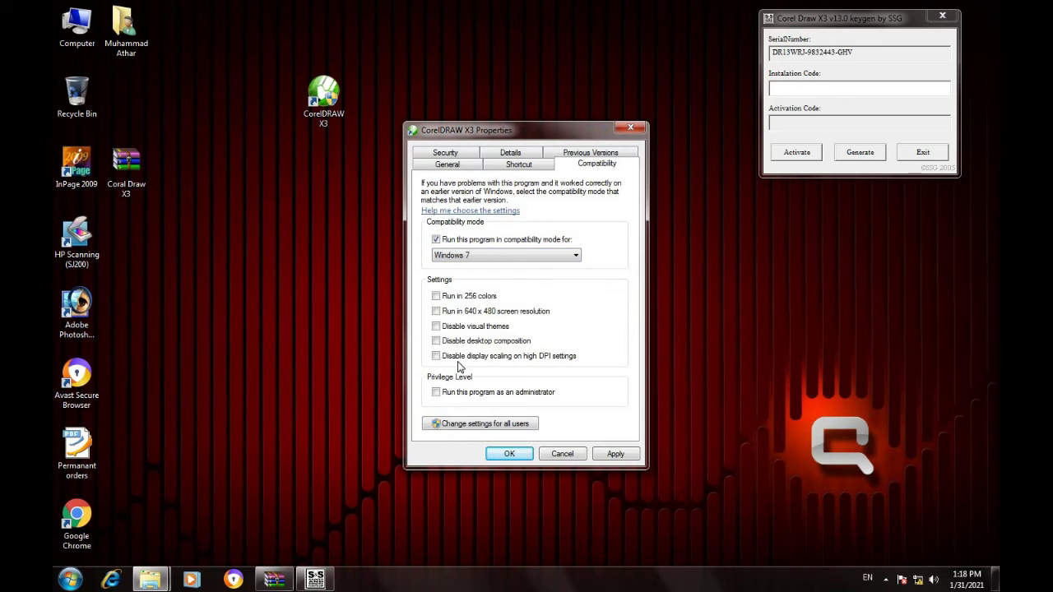
Enable Windows 7 compatibility mode for all users, then apply and close the properties.
{"action": "left_click", "coordinate": [450, 429]}
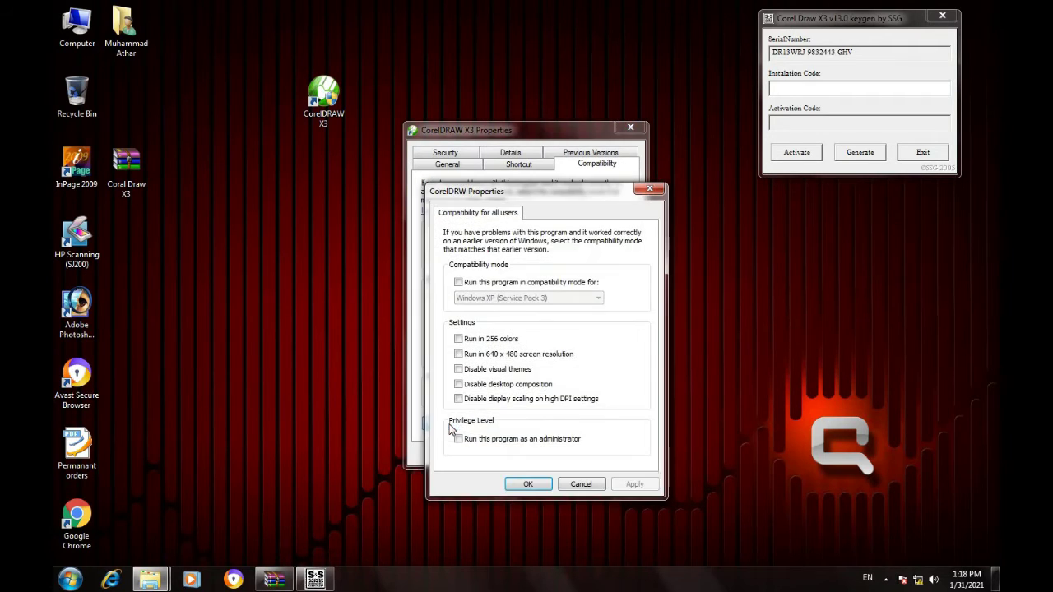
{"action": "left_click", "coordinate": [458, 284]}
{"action": "left_click", "coordinate": [563, 298]}
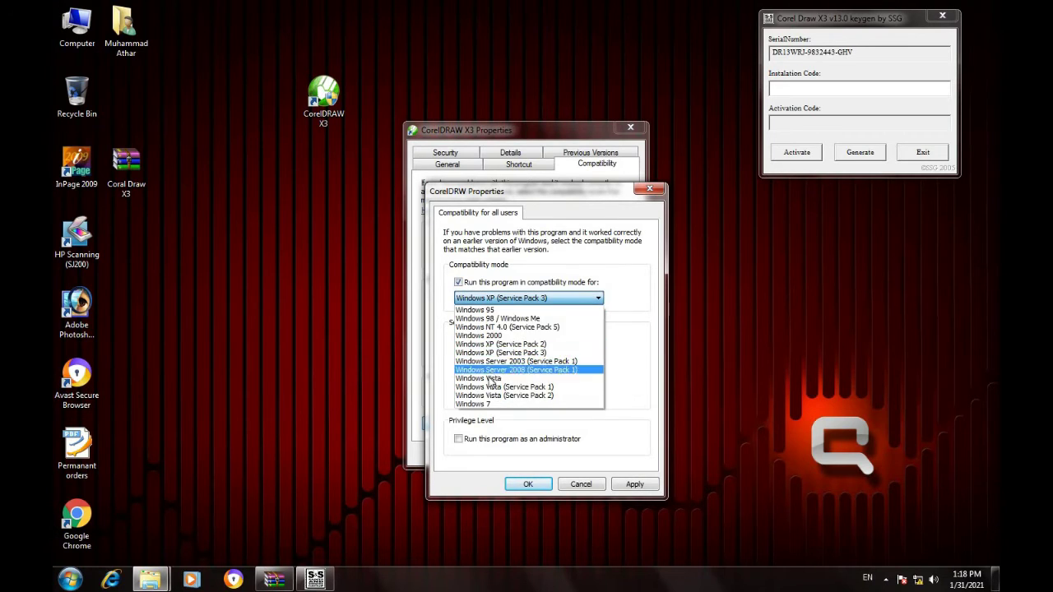
{"action": "left_click", "coordinate": [478, 404]}
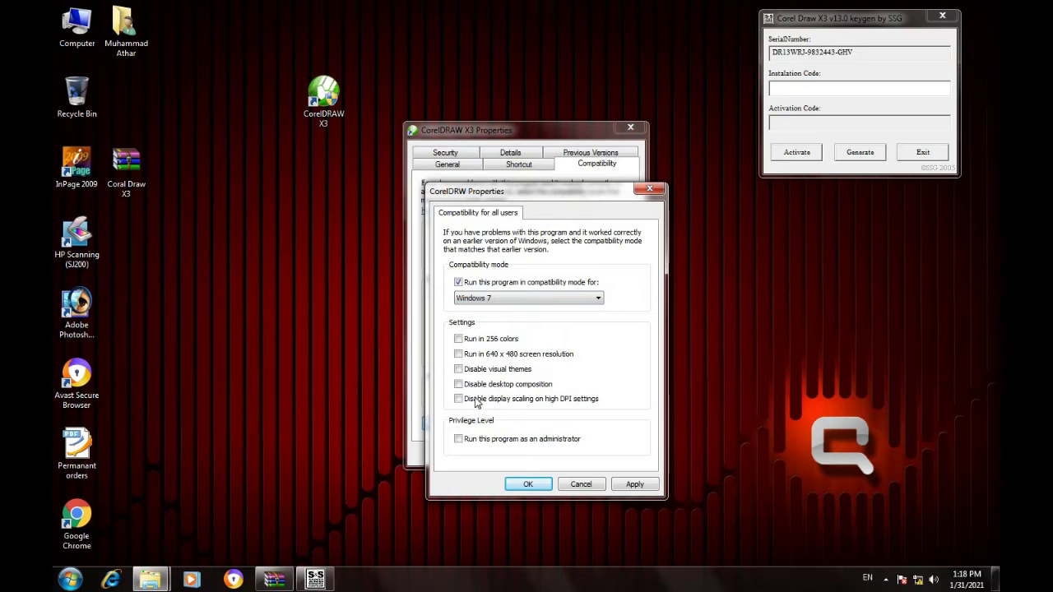
{"action": "left_click", "coordinate": [633, 485]}
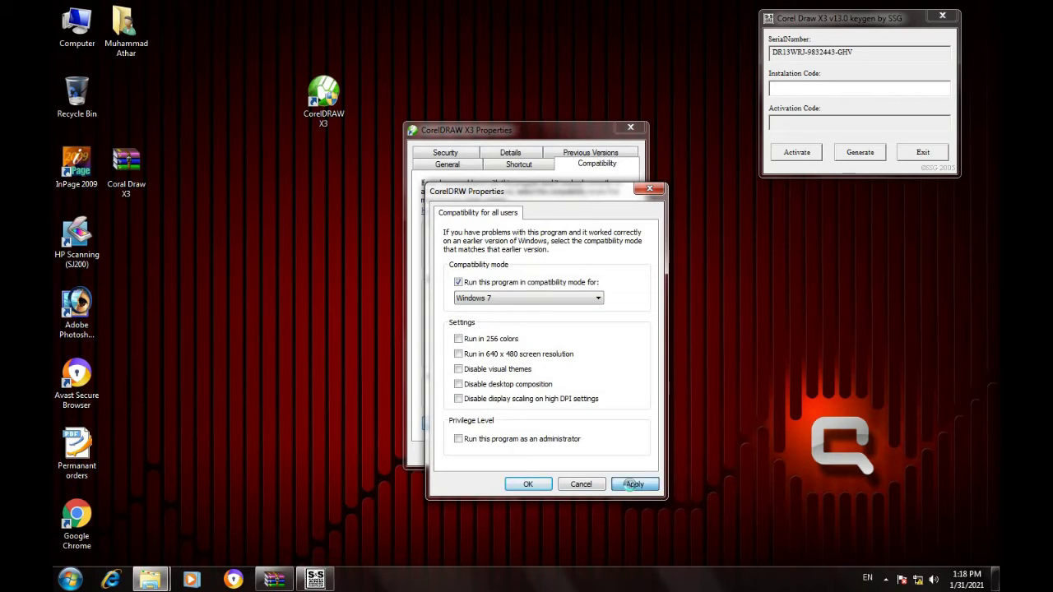
{"action": "left_click", "coordinate": [531, 485]}
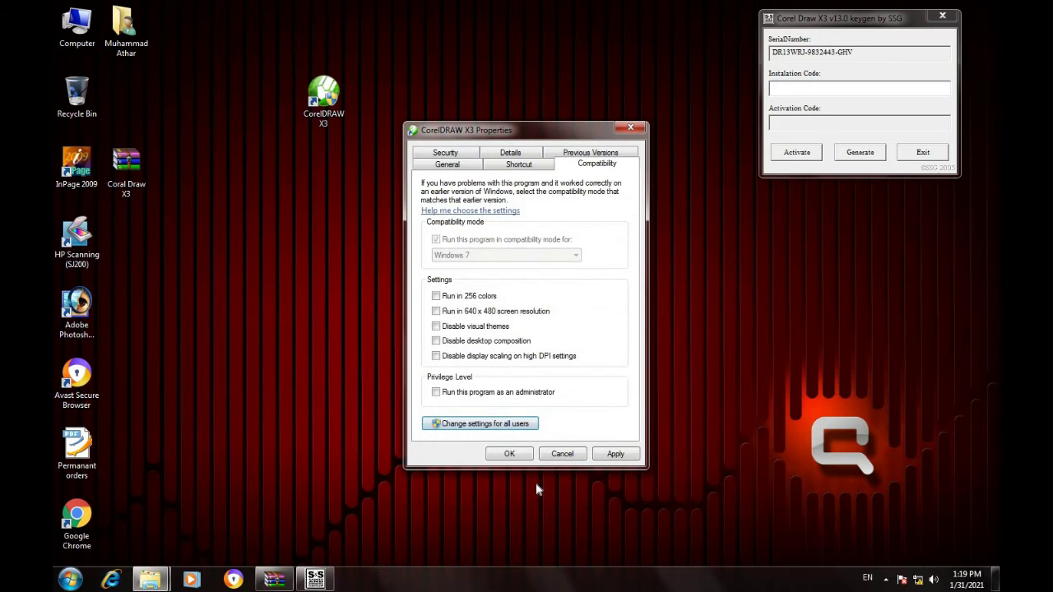
{"action": "left_click", "coordinate": [616, 455]}
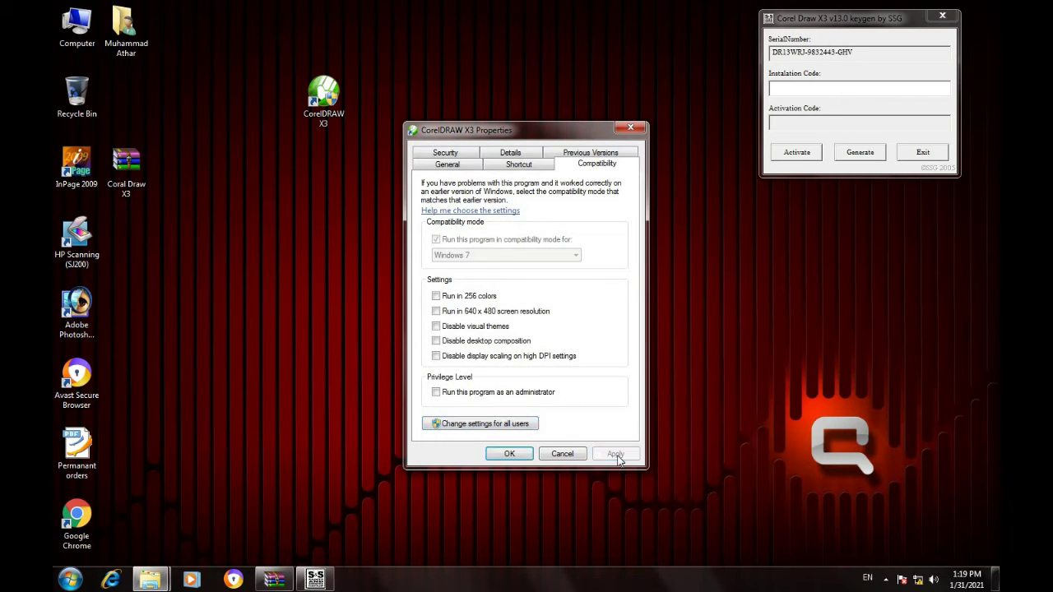
{"action": "left_click", "coordinate": [508, 457]}
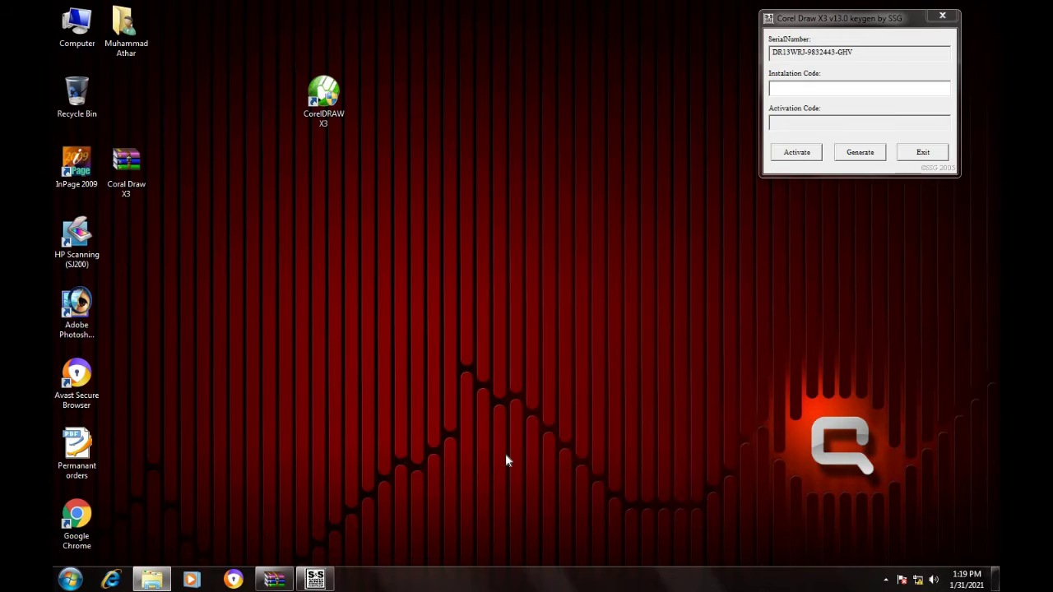
{"action": "right_click", "coordinate": [518, 186]}
{"action": "left_click", "coordinate": [540, 228]}
{"action": "right_click", "coordinate": [329, 99]}
{"action": "left_click", "coordinate": [346, 108]}
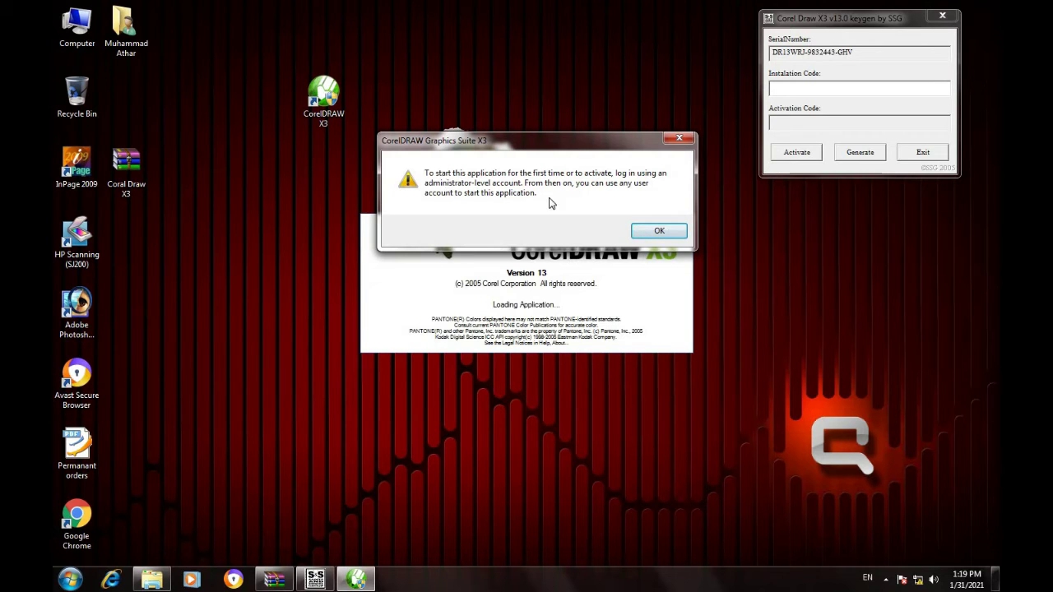
{"action": "left_click", "coordinate": [645, 233]}
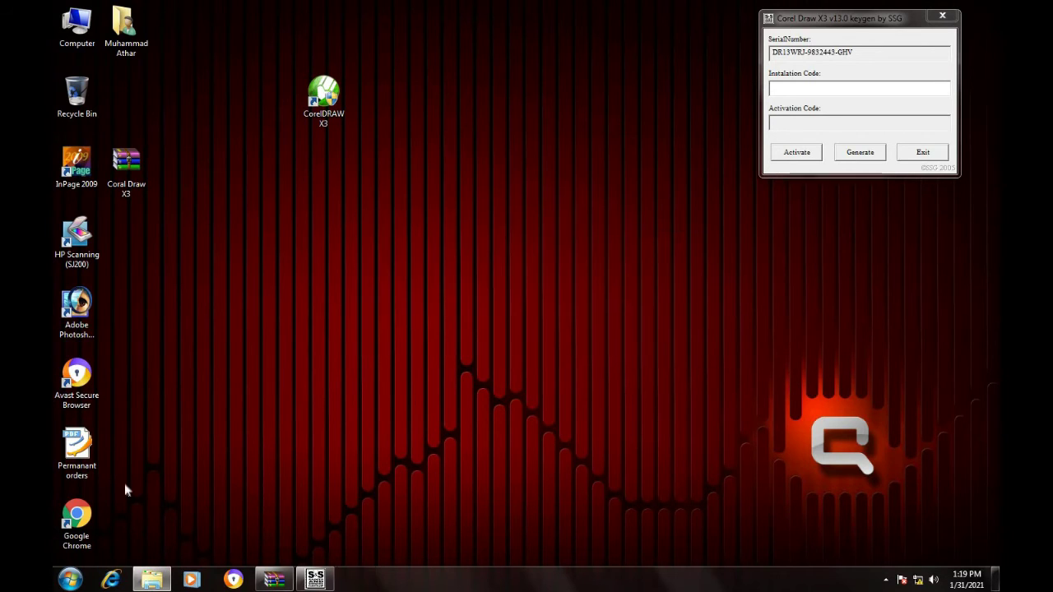
Search 'user' to open User Account Control settings and save the slider at Never notify.
{"action": "left_click", "coordinate": [70, 580]}
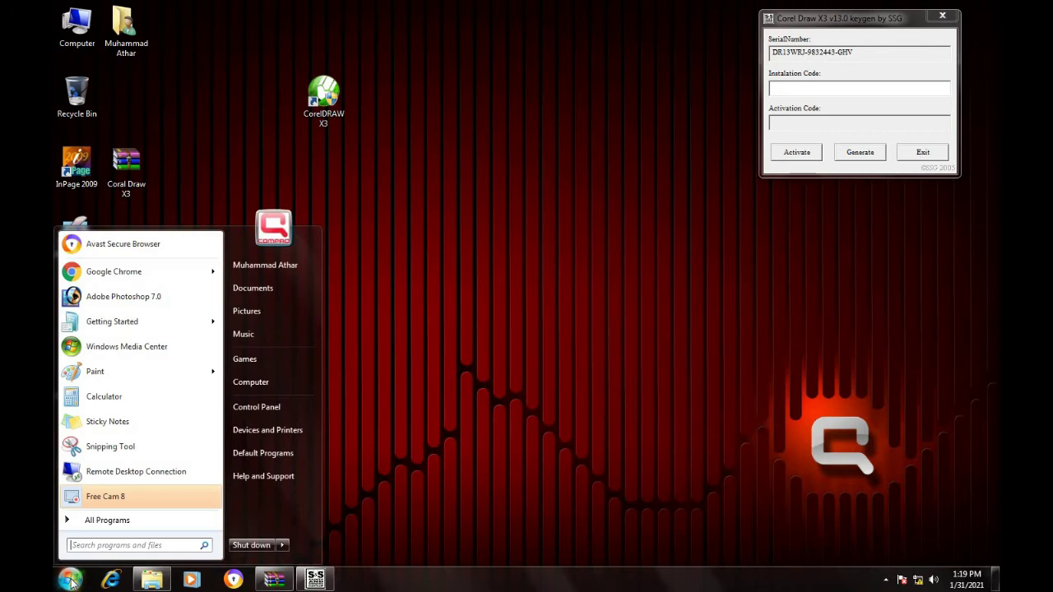
{"action": "left_click", "coordinate": [97, 546]}
{"action": "type", "text": "use"}
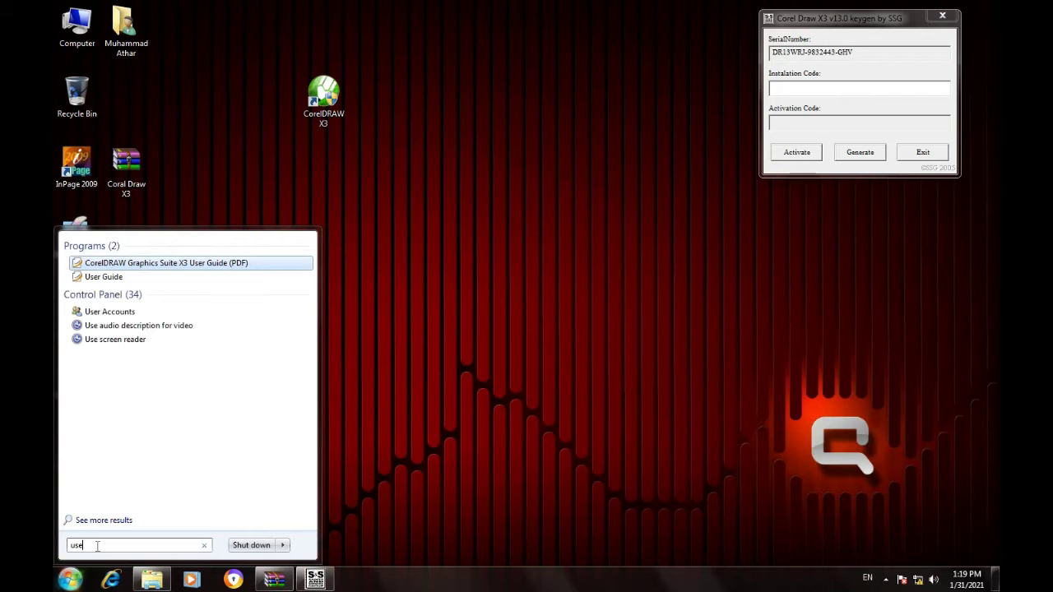
{"action": "type", "text": "r"}
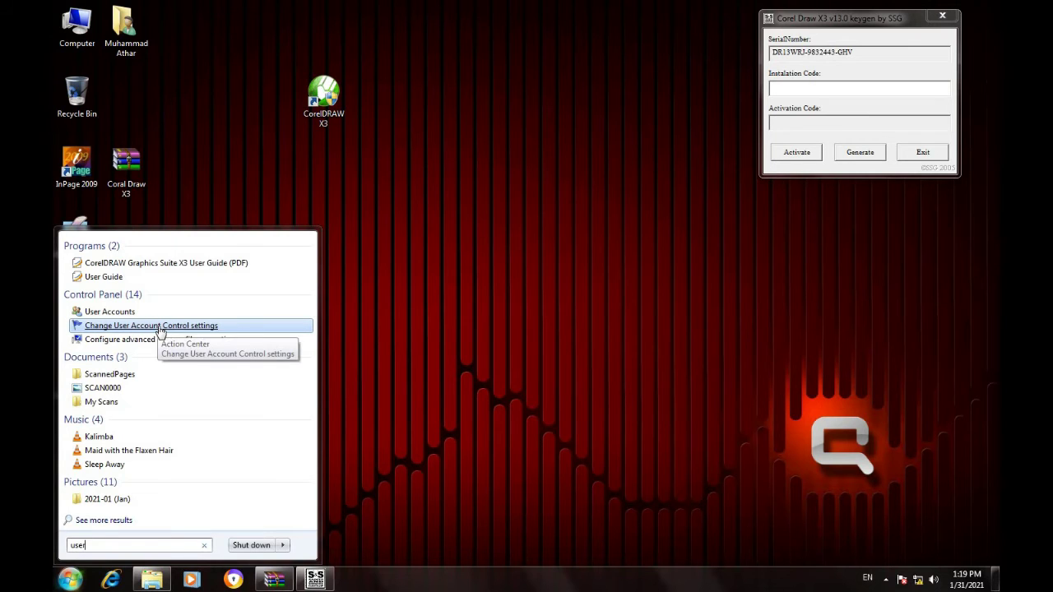
{"action": "left_click", "coordinate": [161, 326]}
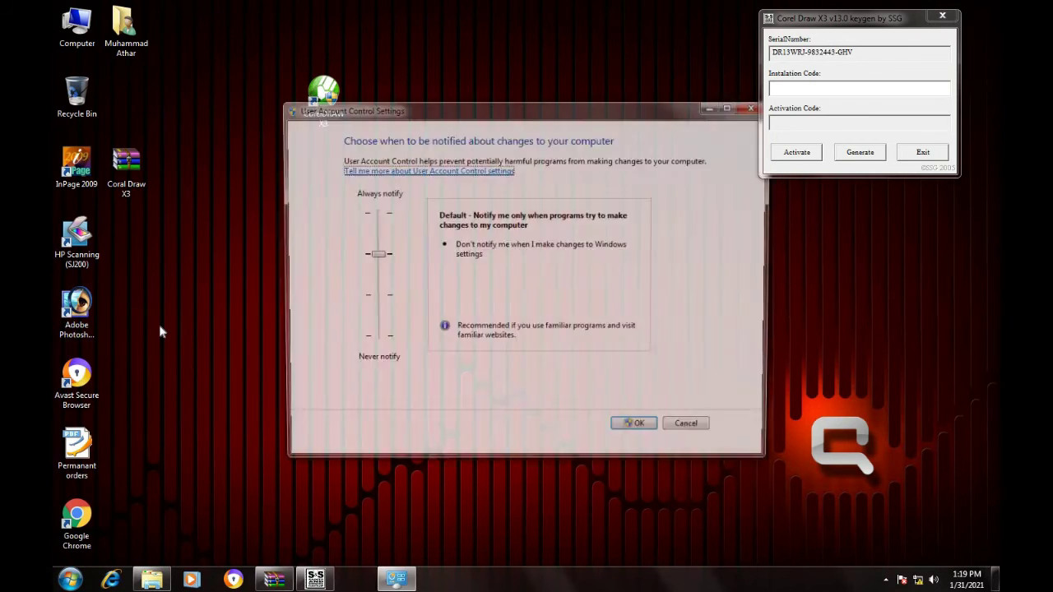
{"action": "left_click_drag", "start_coordinate": [378, 261], "coordinate": [387, 352]}
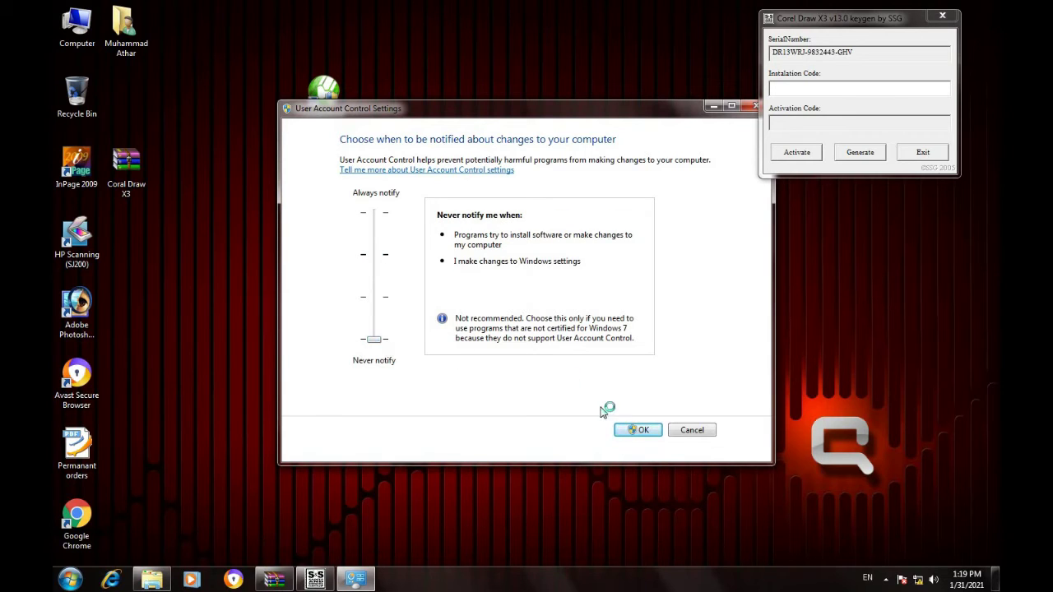
{"action": "left_click", "coordinate": [642, 431]}
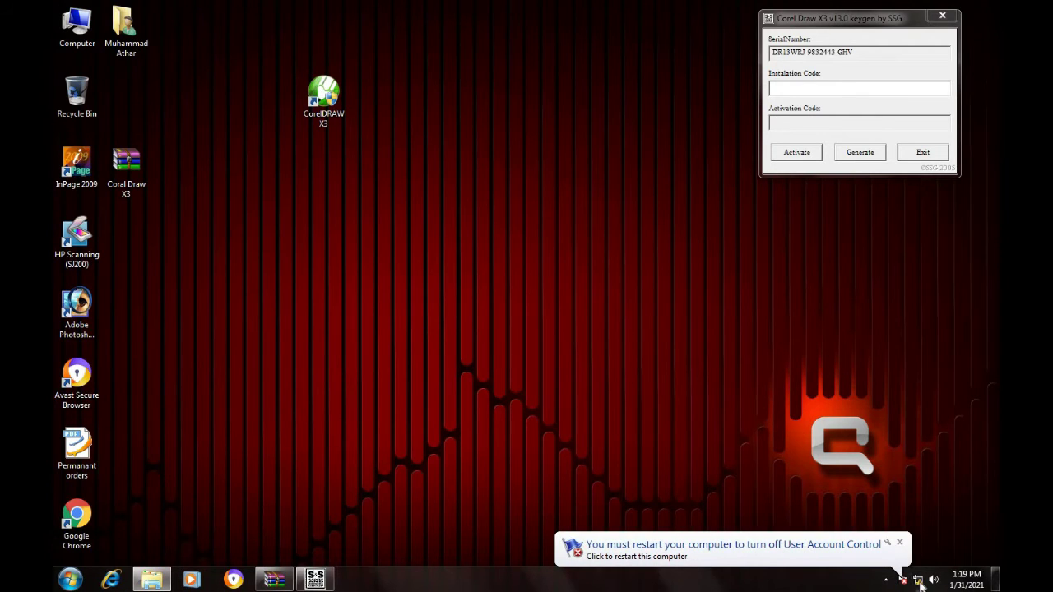
Dismiss the restart notice, refresh the desktop, launch CorelDRAW X3, and close its administrator warning.
{"action": "left_click", "coordinate": [899, 544]}
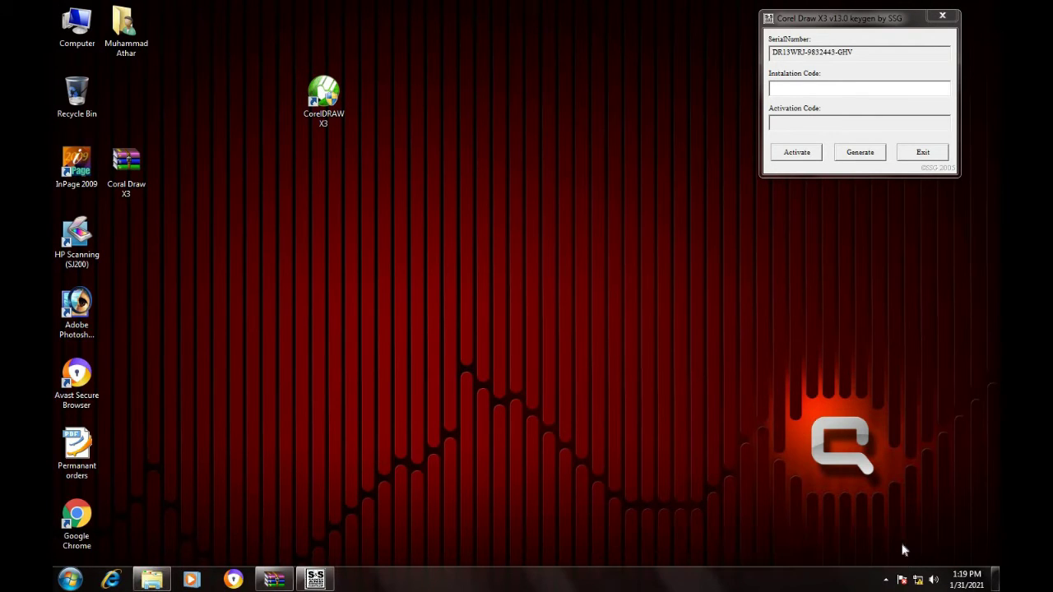
{"action": "right_click", "coordinate": [601, 234]}
{"action": "left_click", "coordinate": [630, 272]}
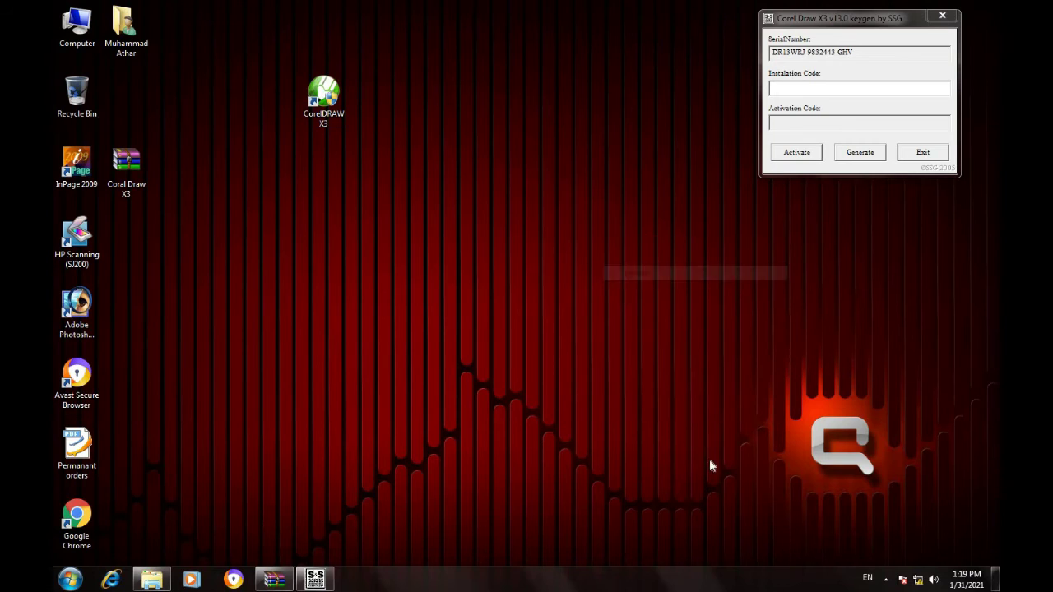
{"action": "right_click", "coordinate": [341, 106]}
{"action": "left_click", "coordinate": [353, 107]}
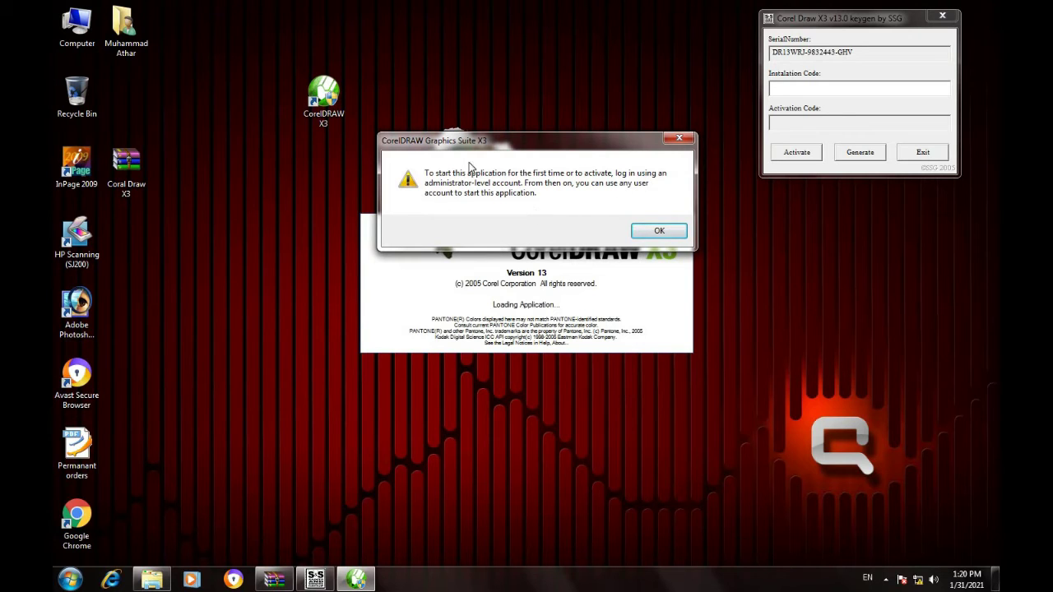
{"action": "left_click", "coordinate": [679, 137]}
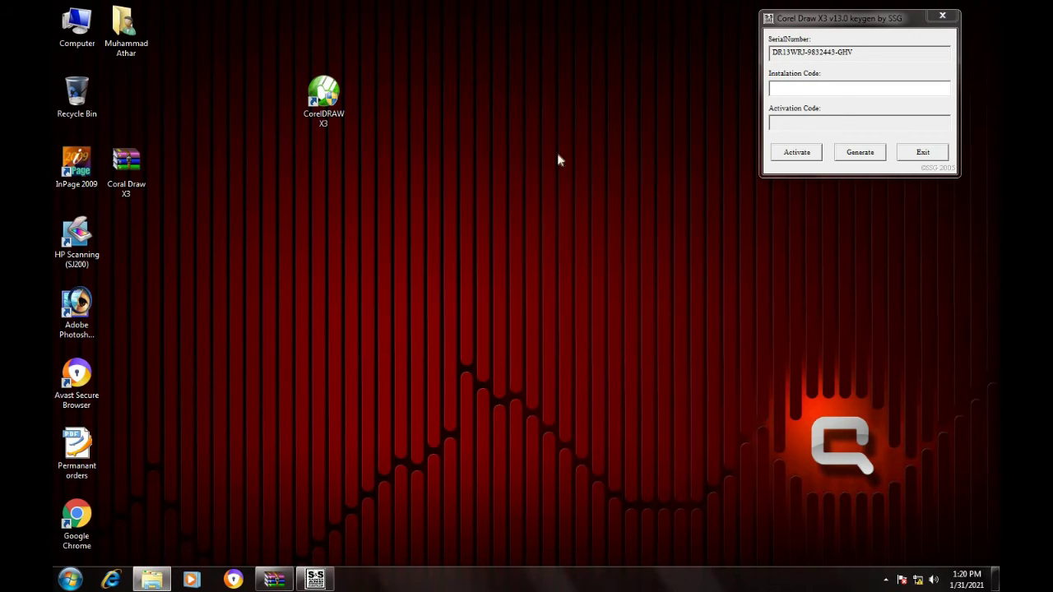
Tick Run this program as an administrator in the shortcut's Compatibility properties and apply.
{"action": "right_click", "coordinate": [322, 114]}
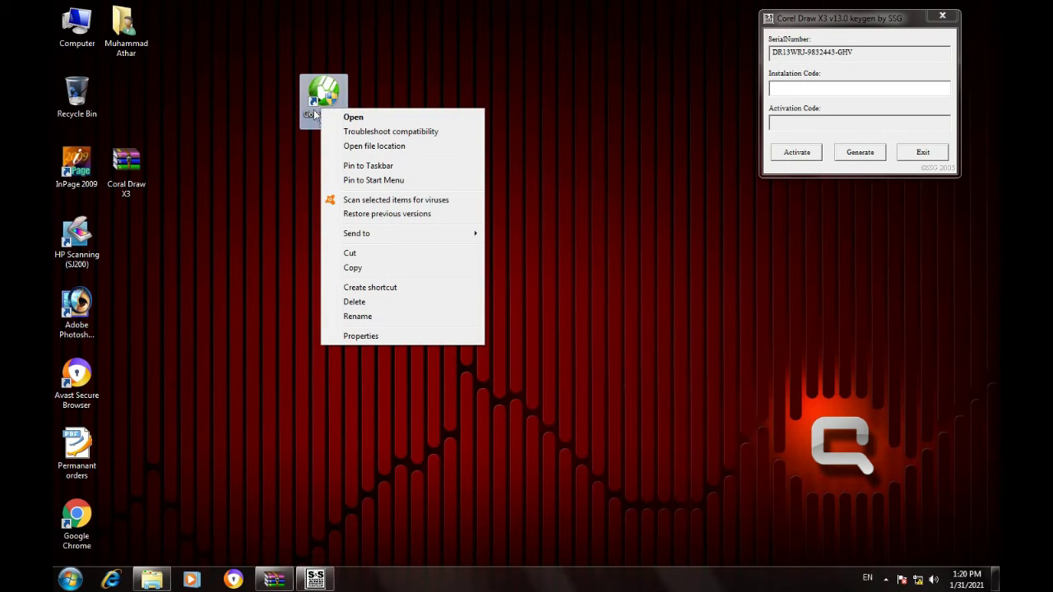
{"action": "left_click", "coordinate": [349, 337]}
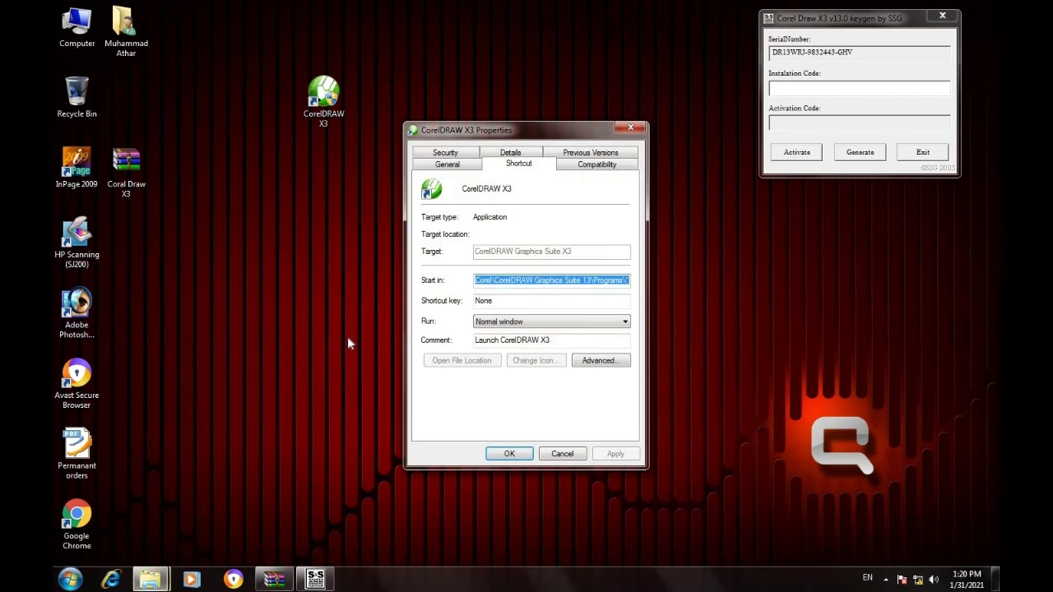
{"action": "left_click", "coordinate": [589, 166]}
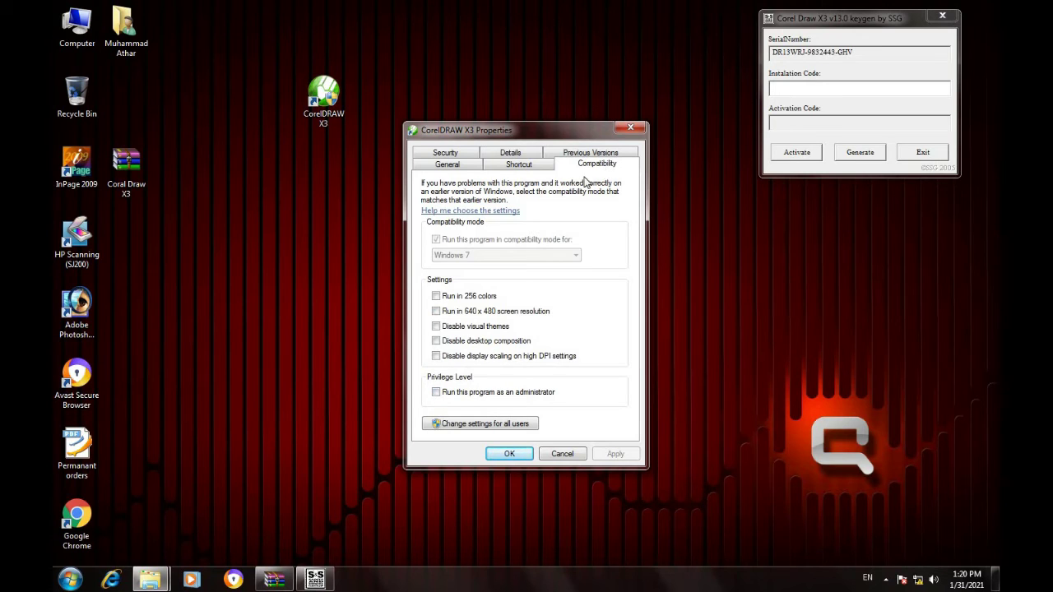
{"action": "left_click", "coordinate": [436, 392]}
{"action": "left_click", "coordinate": [617, 454]}
{"action": "left_click", "coordinate": [523, 457]}
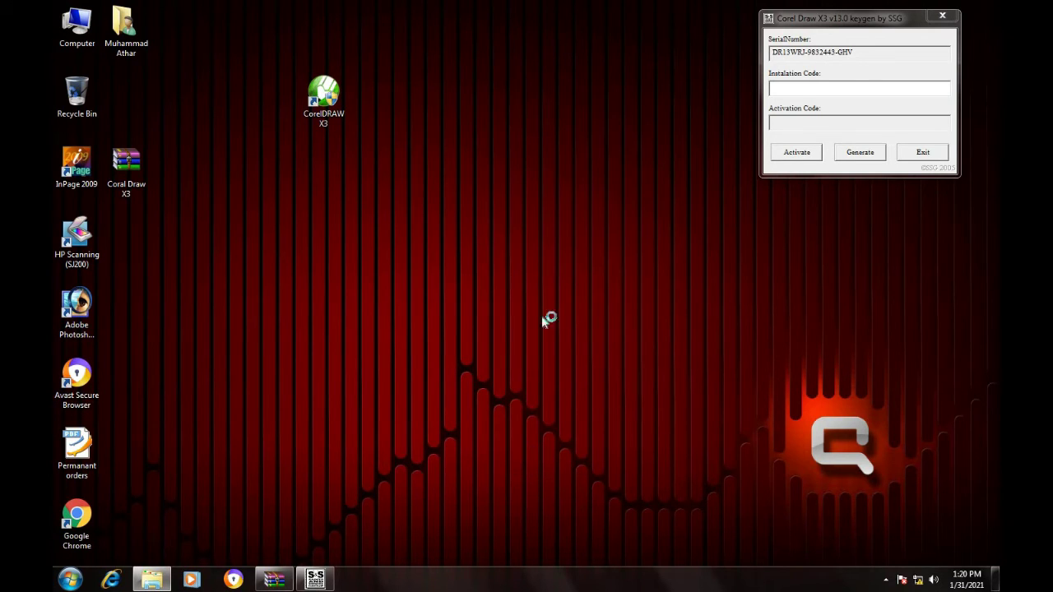
Refresh the desktop, relaunch CorelDRAW X3 and choose the already-purchased activation option.
{"action": "right_click", "coordinate": [563, 176]}
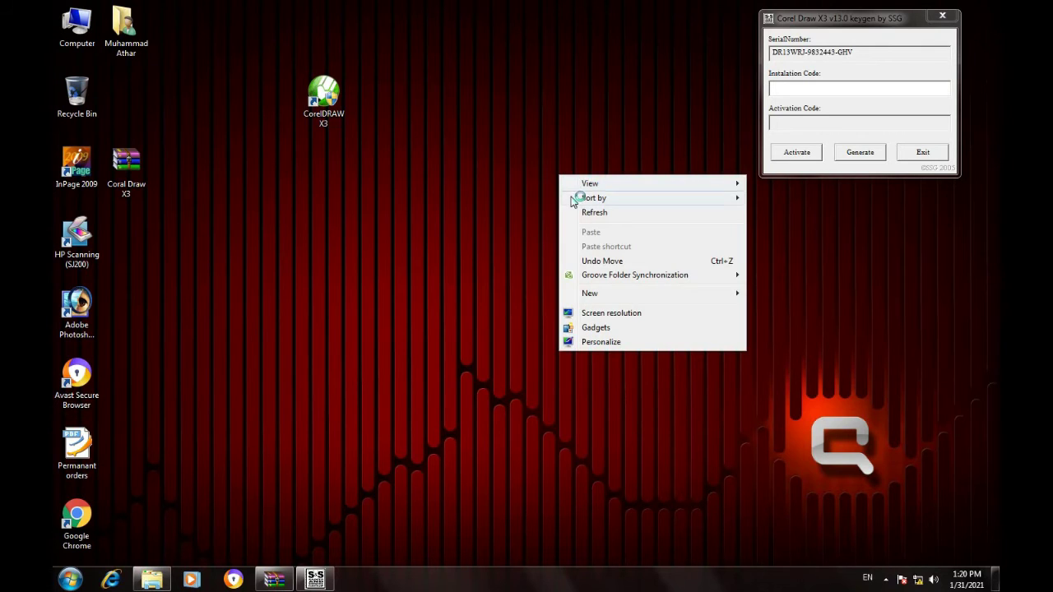
{"action": "left_click", "coordinate": [584, 212]}
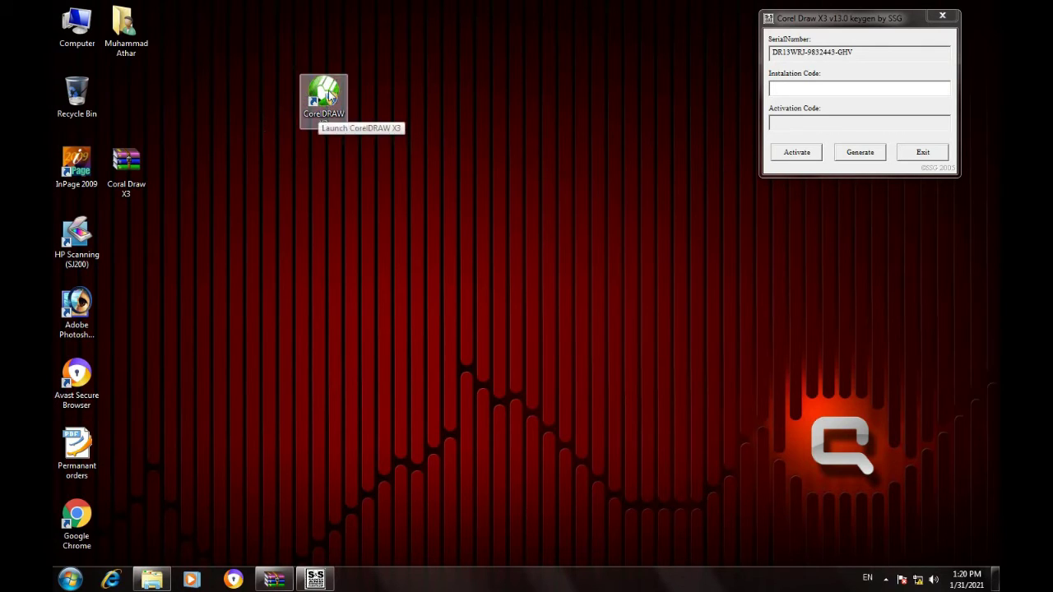
{"action": "right_click", "coordinate": [327, 96]}
{"action": "left_click", "coordinate": [344, 97]}
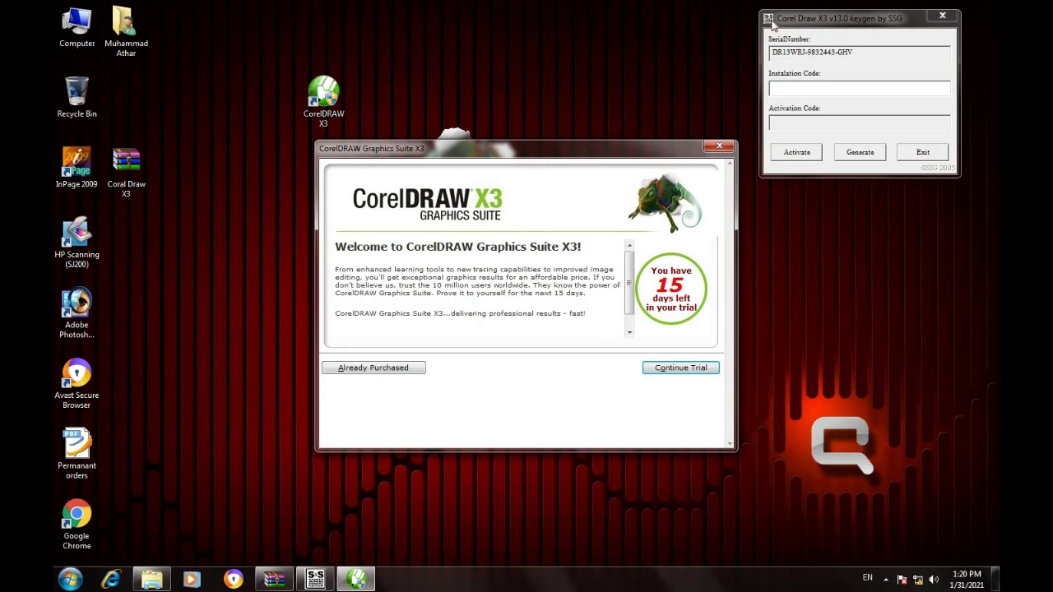
{"action": "left_click", "coordinate": [411, 371]}
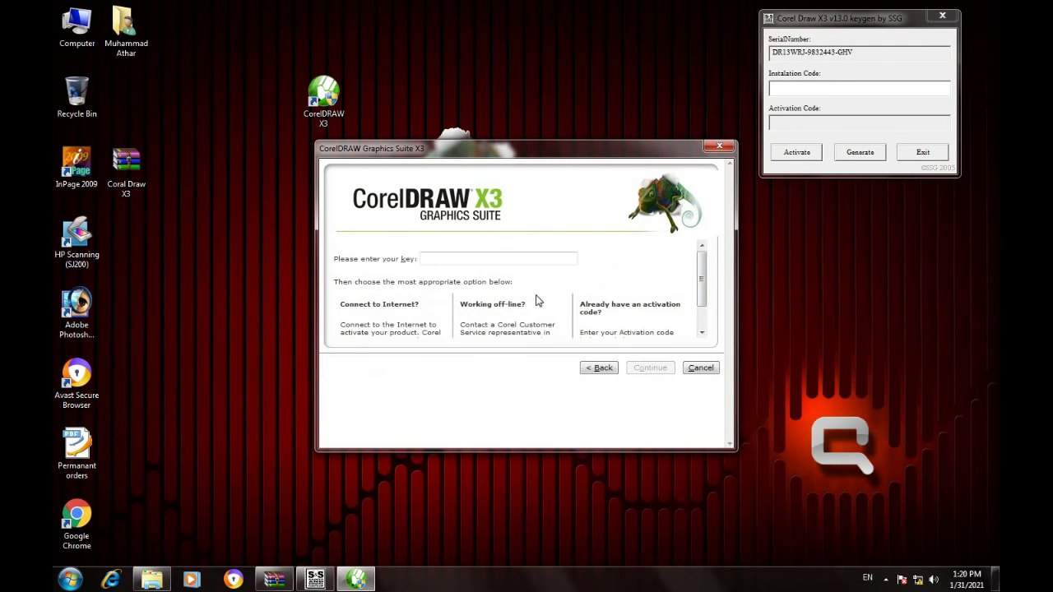
Copy the keygen's generated serial into the Corel activation Key field.
{"action": "scroll", "coordinate": [535, 295], "scroll_direction": "down", "scroll_amount": 1}
{"action": "scroll", "coordinate": [534, 296], "scroll_direction": "up", "scroll_amount": 1}
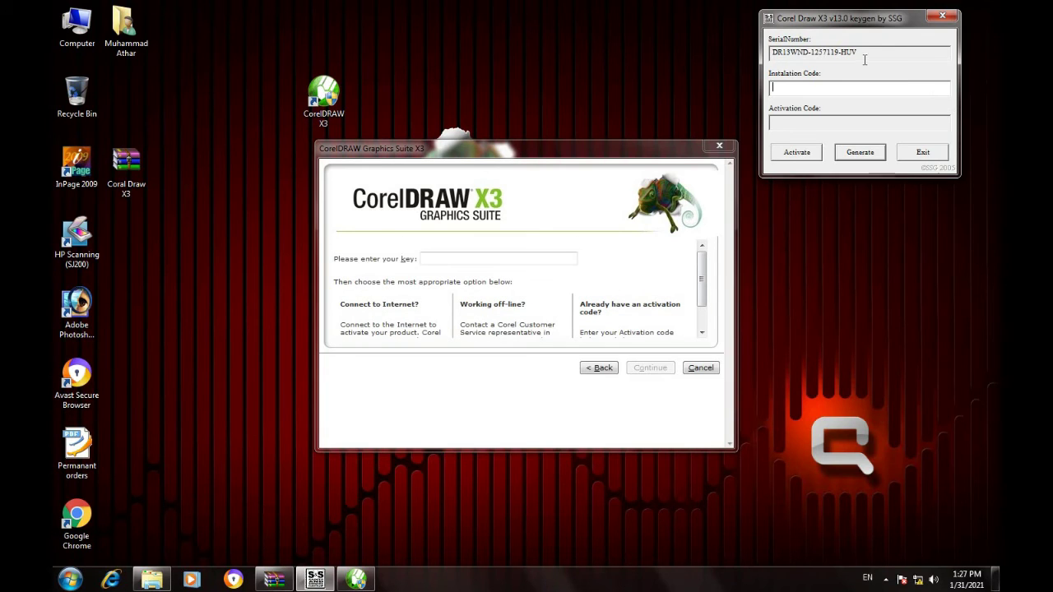
{"action": "left_click_drag", "start_coordinate": [865, 52], "coordinate": [750, 56]}
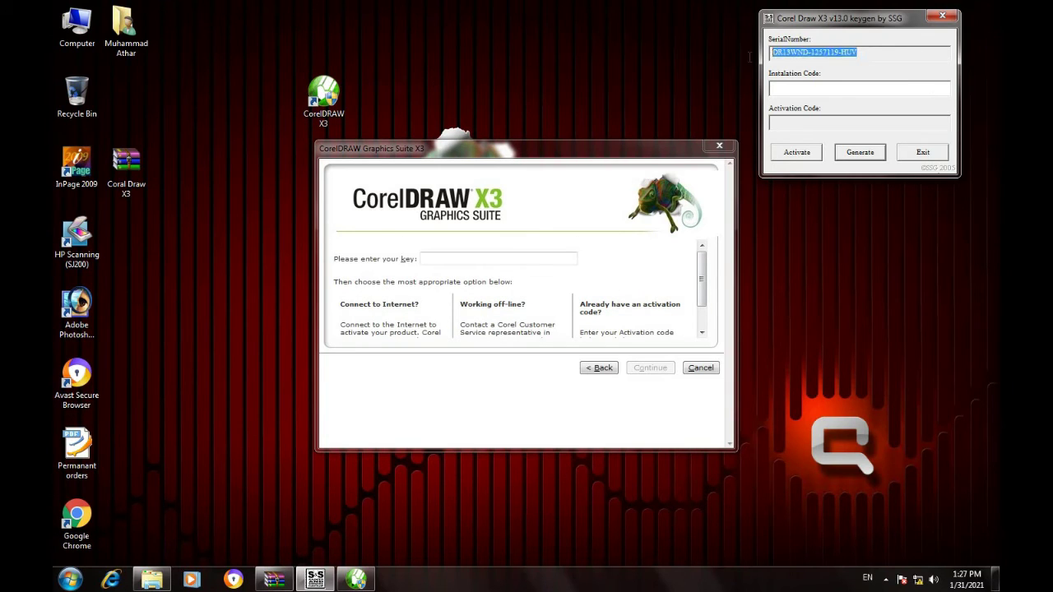
{"action": "right_click", "coordinate": [835, 51]}
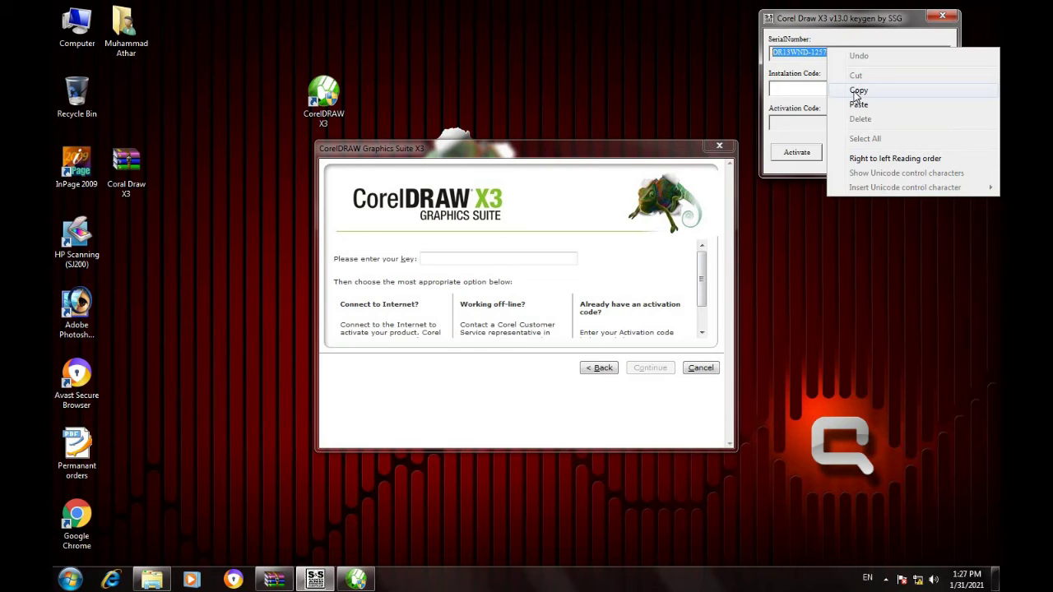
{"action": "left_click", "coordinate": [860, 89]}
{"action": "left_click", "coordinate": [451, 260]}
{"action": "right_click", "coordinate": [451, 261]}
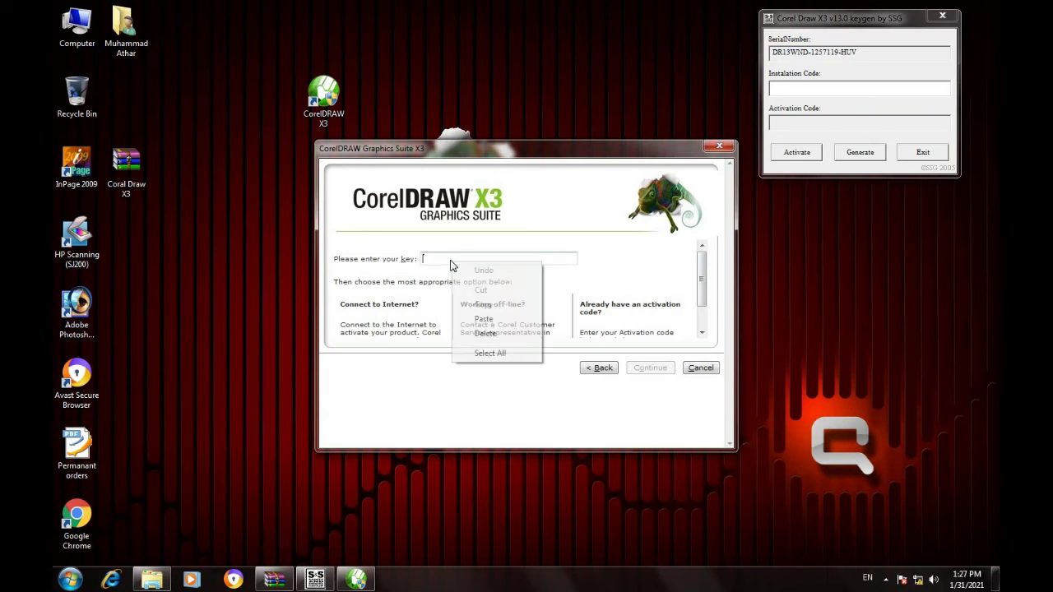
{"action": "left_click", "coordinate": [479, 322]}
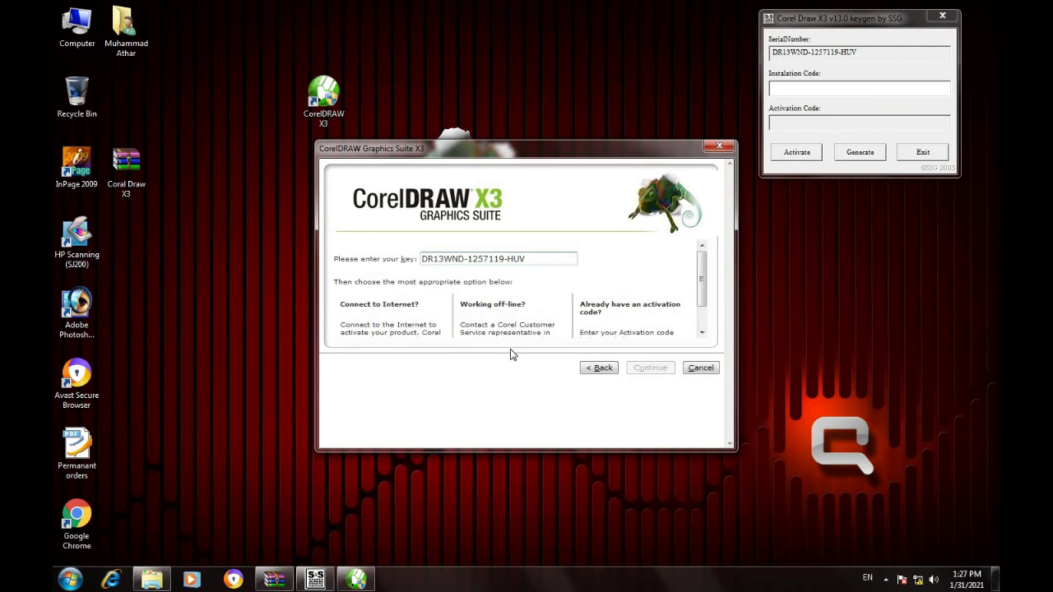
Choose offline activation by phone and select the first installation code block.
{"action": "scroll", "coordinate": [481, 287], "scroll_direction": "down", "scroll_amount": 2}
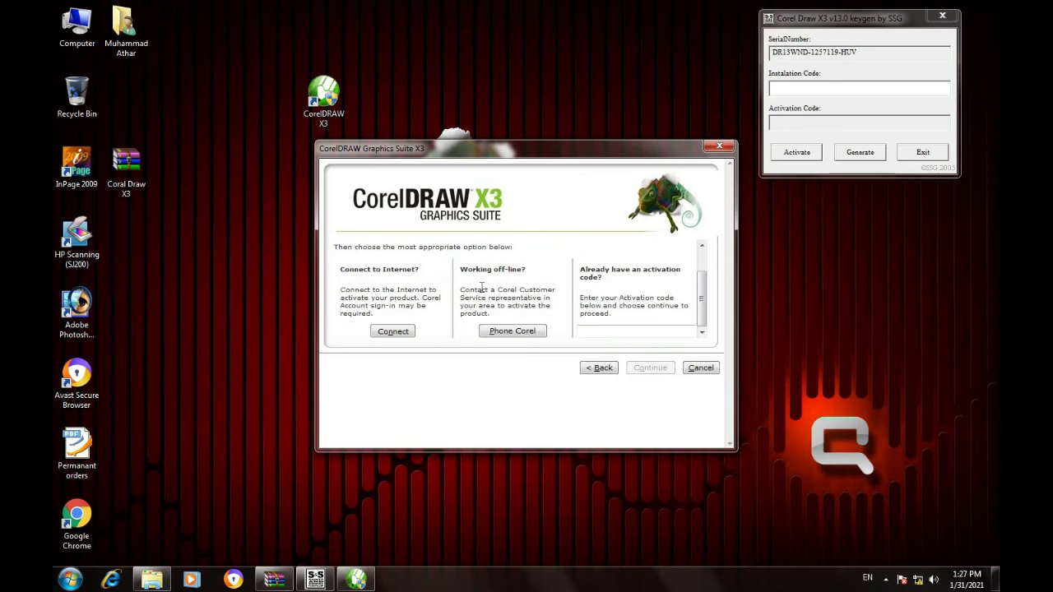
{"action": "left_click", "coordinate": [522, 336]}
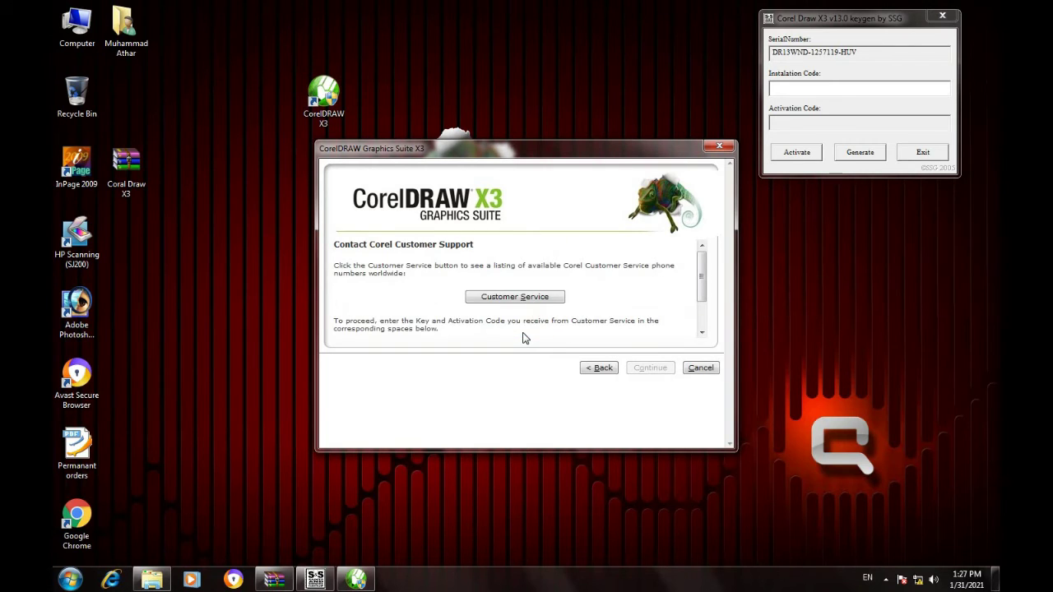
{"action": "scroll", "coordinate": [525, 338], "scroll_direction": "down", "scroll_amount": 3}
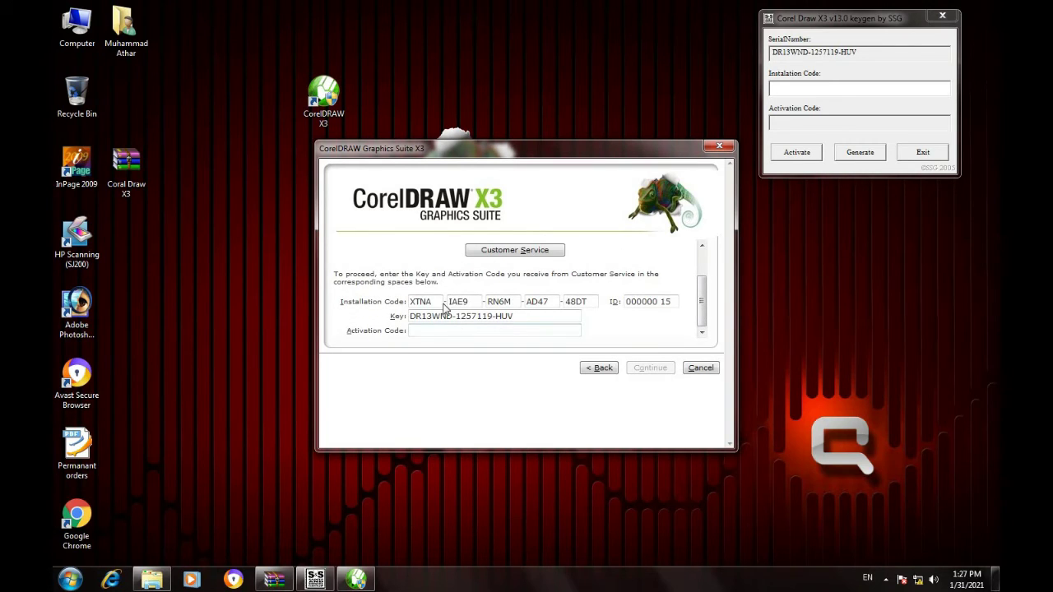
{"action": "left_click_drag", "start_coordinate": [434, 306], "coordinate": [407, 303]}
Copy the first two installation code parts into the keygen's Installation Code field.
{"action": "right_click", "coordinate": [413, 306]}
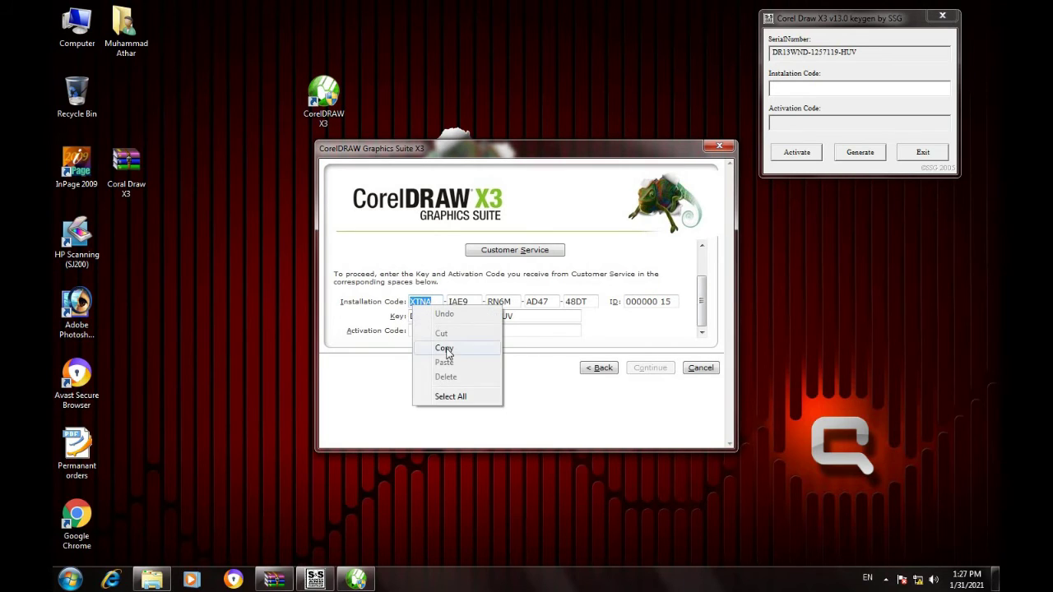
{"action": "left_click", "coordinate": [445, 350]}
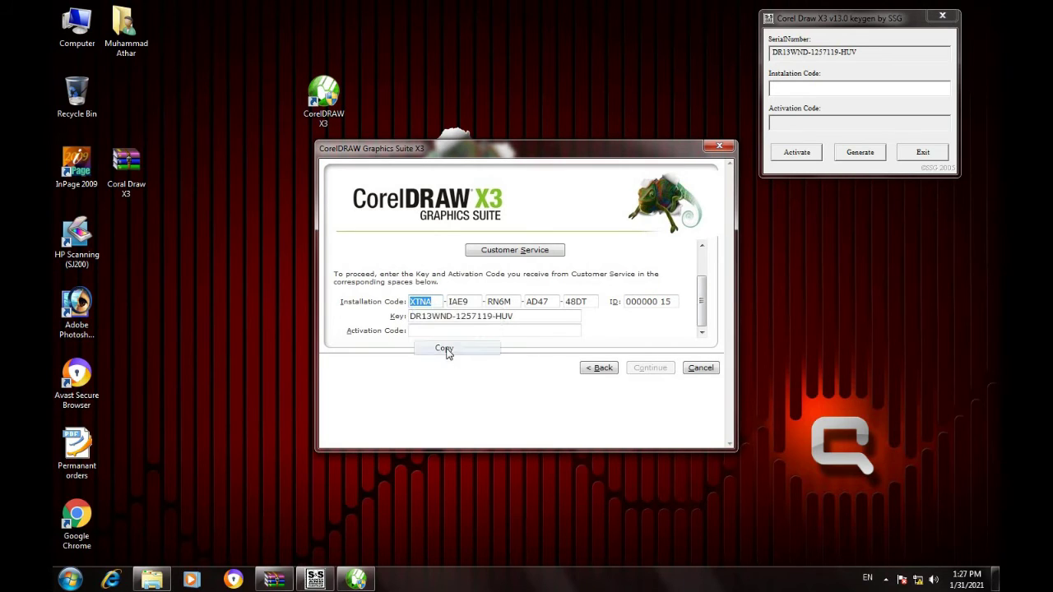
{"action": "left_click", "coordinate": [831, 90]}
{"action": "right_click", "coordinate": [829, 92]}
{"action": "left_click", "coordinate": [859, 153]}
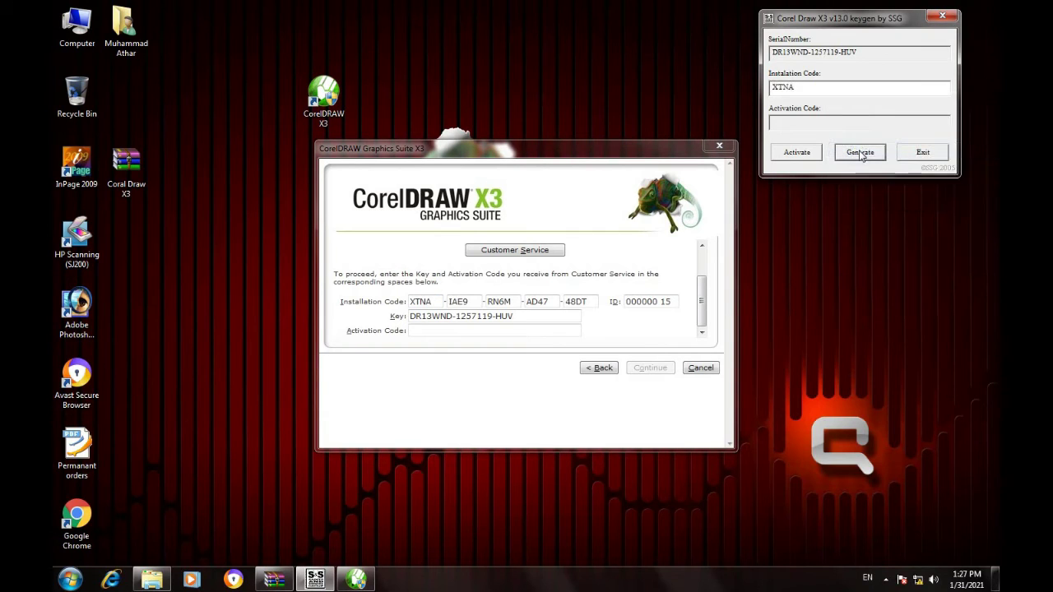
{"action": "left_click", "coordinate": [473, 306]}
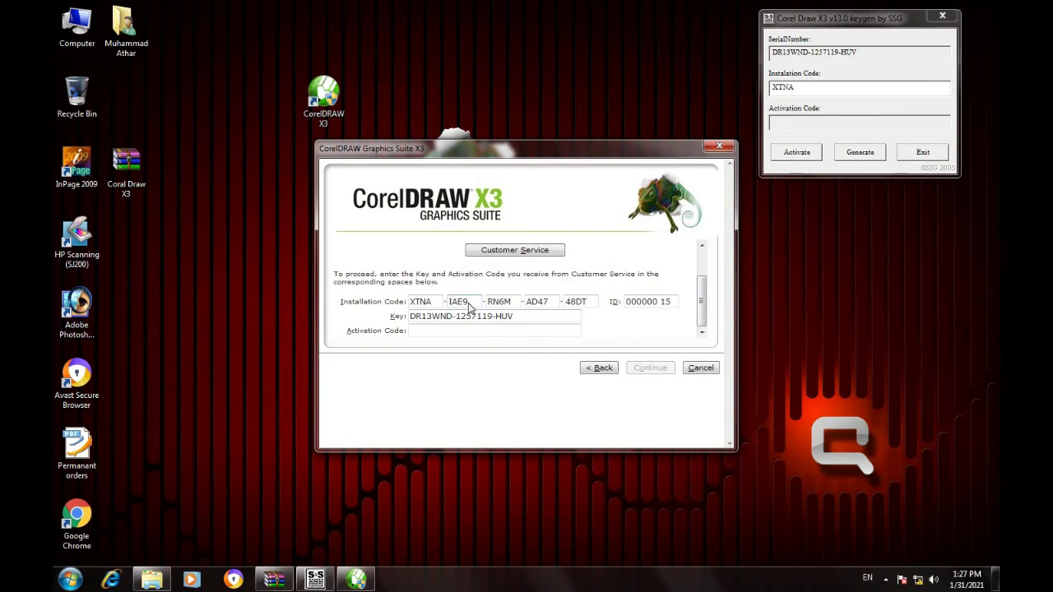
{"action": "left_click_drag", "start_coordinate": [471, 306], "coordinate": [448, 305]}
{"action": "right_click", "coordinate": [459, 306]}
{"action": "left_click", "coordinate": [498, 352]}
{"action": "left_click", "coordinate": [831, 88]}
{"action": "right_click", "coordinate": [832, 87]}
{"action": "left_click", "coordinate": [852, 142]}
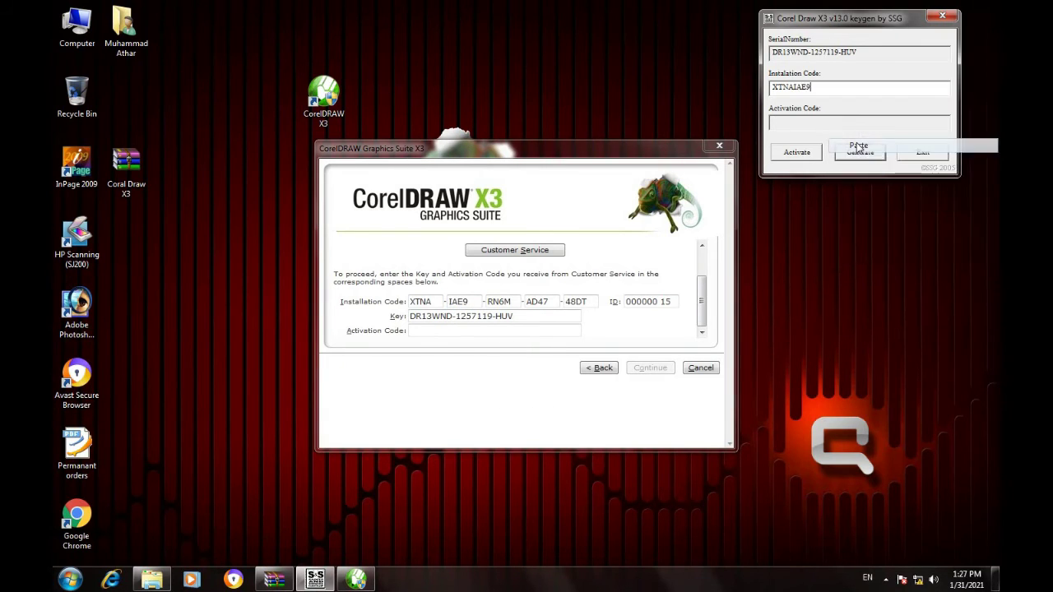
Append the third and fourth installation code parts to the keygen's code field.
{"action": "left_click_drag", "start_coordinate": [517, 306], "coordinate": [485, 308]}
{"action": "right_click", "coordinate": [498, 311]}
{"action": "left_click", "coordinate": [526, 352]}
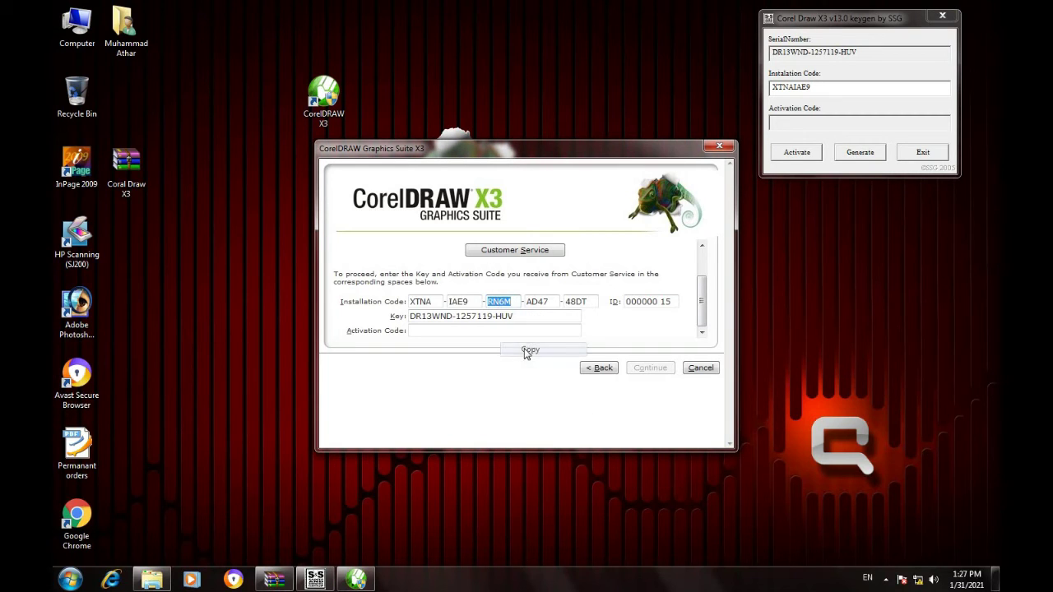
{"action": "right_click", "coordinate": [917, 87]}
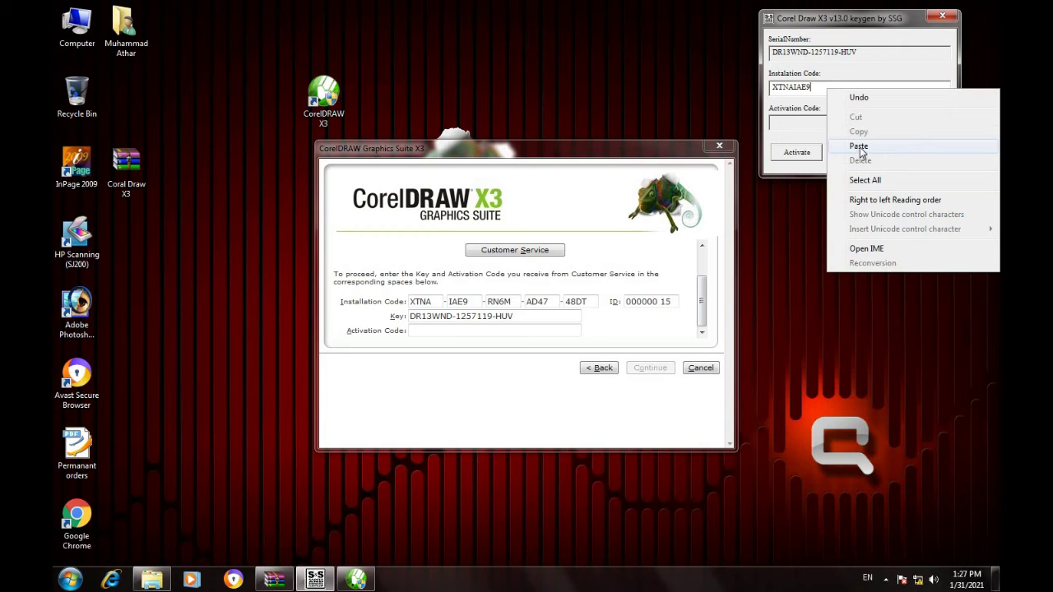
{"action": "left_click", "coordinate": [961, 145]}
{"action": "left_click_drag", "start_coordinate": [553, 304], "coordinate": [521, 306]}
{"action": "right_click", "coordinate": [531, 307]}
{"action": "left_click", "coordinate": [557, 348]}
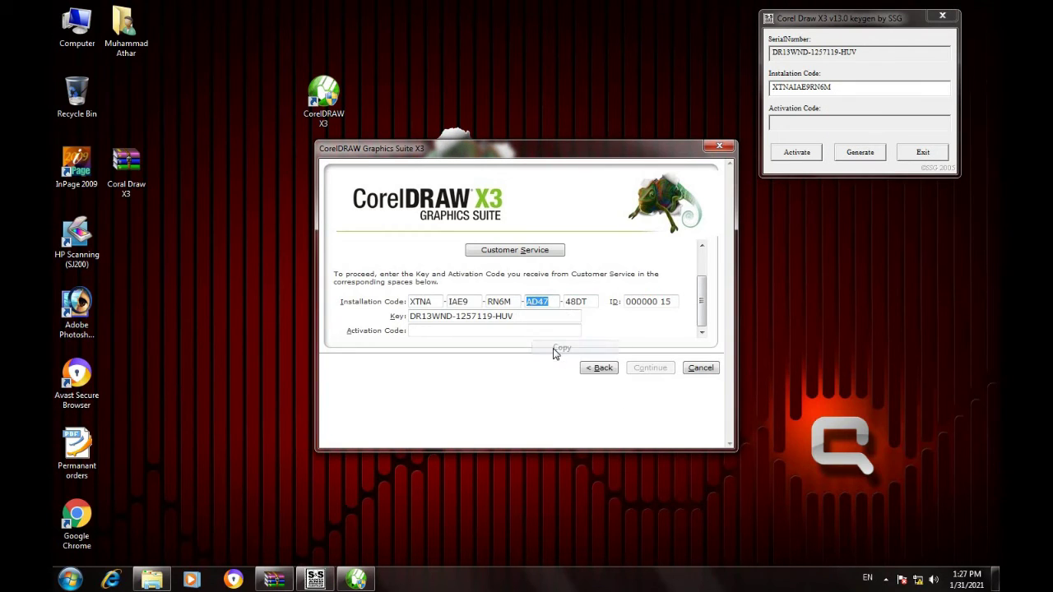
{"action": "right_click", "coordinate": [865, 89]}
{"action": "left_click", "coordinate": [869, 147]}
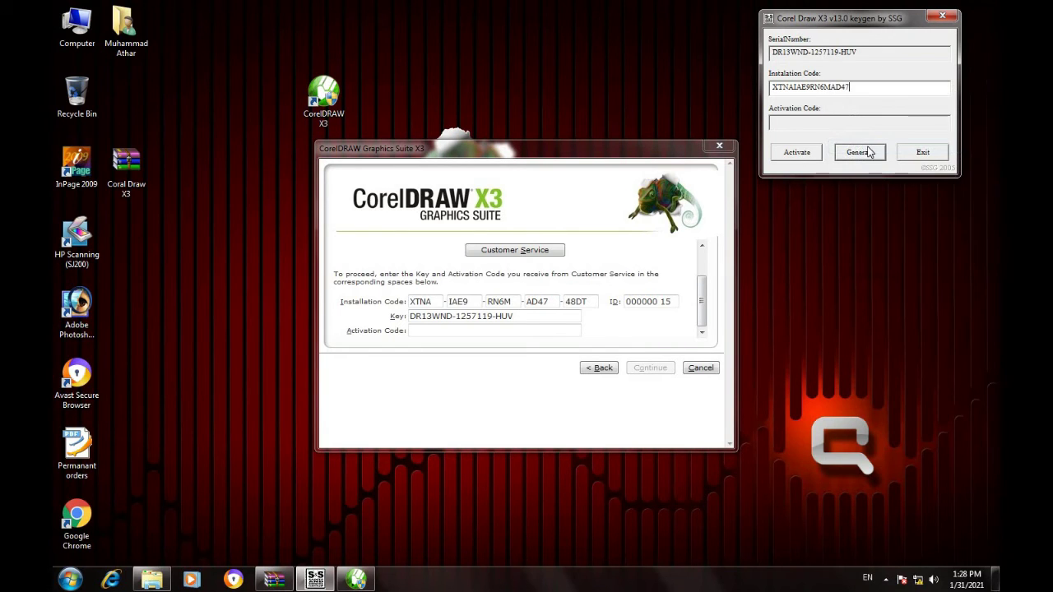
Append the last installation code part to complete the code in the keygen.
{"action": "left_click", "coordinate": [588, 304]}
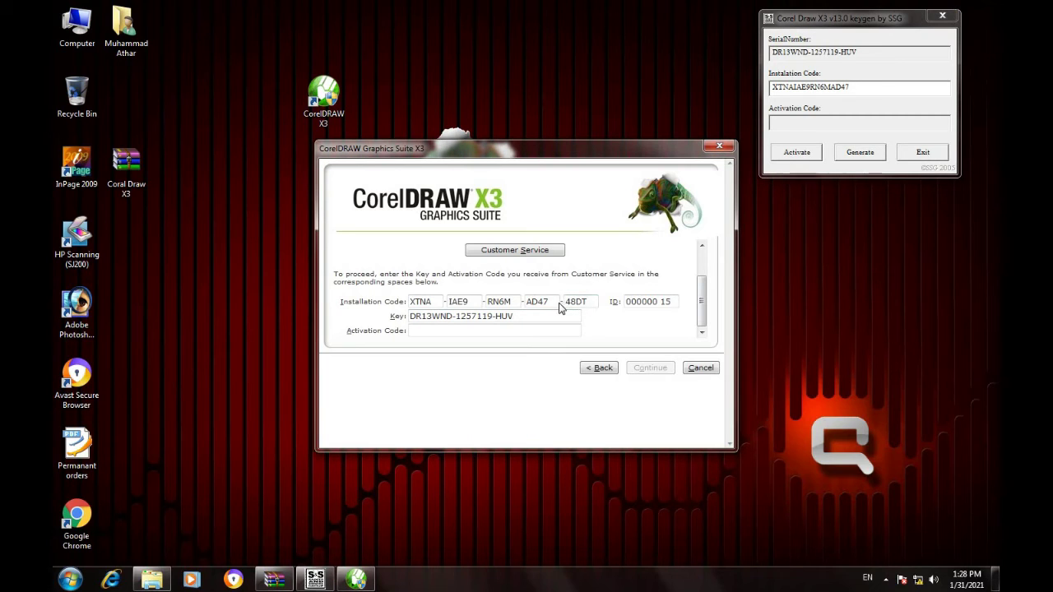
{"action": "left_click_drag", "start_coordinate": [588, 304], "coordinate": [559, 304]}
{"action": "right_click", "coordinate": [576, 304]}
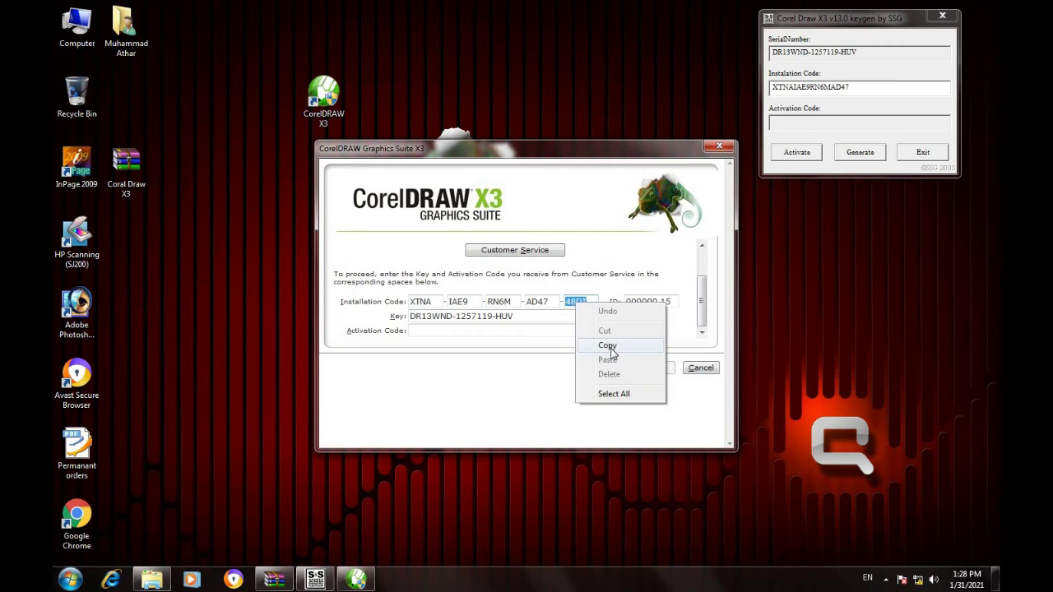
{"action": "left_click", "coordinate": [606, 345]}
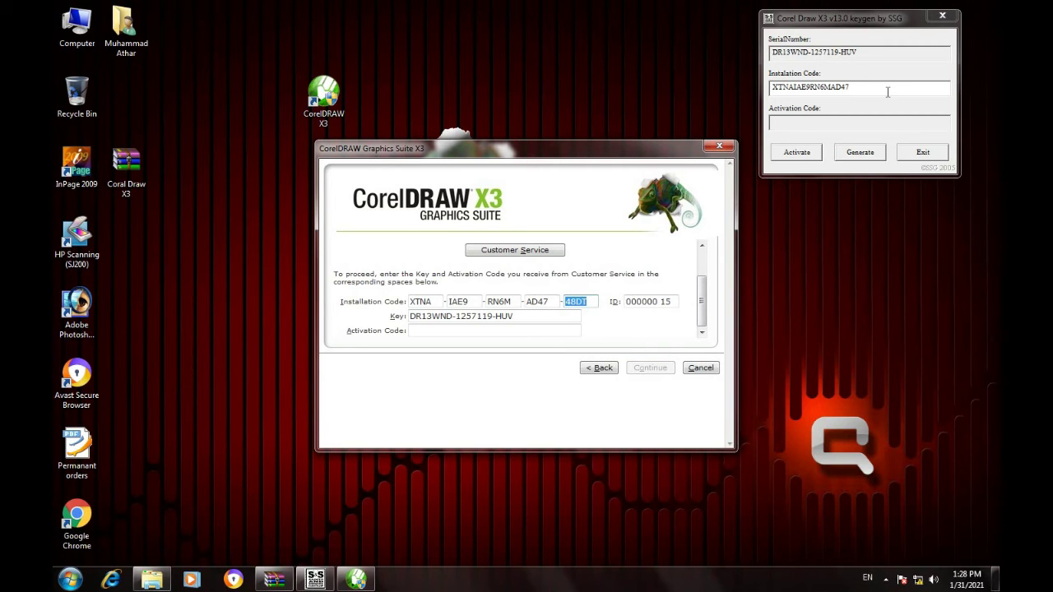
{"action": "left_click", "coordinate": [888, 91]}
{"action": "right_click", "coordinate": [887, 91]}
{"action": "left_click", "coordinate": [883, 151]}
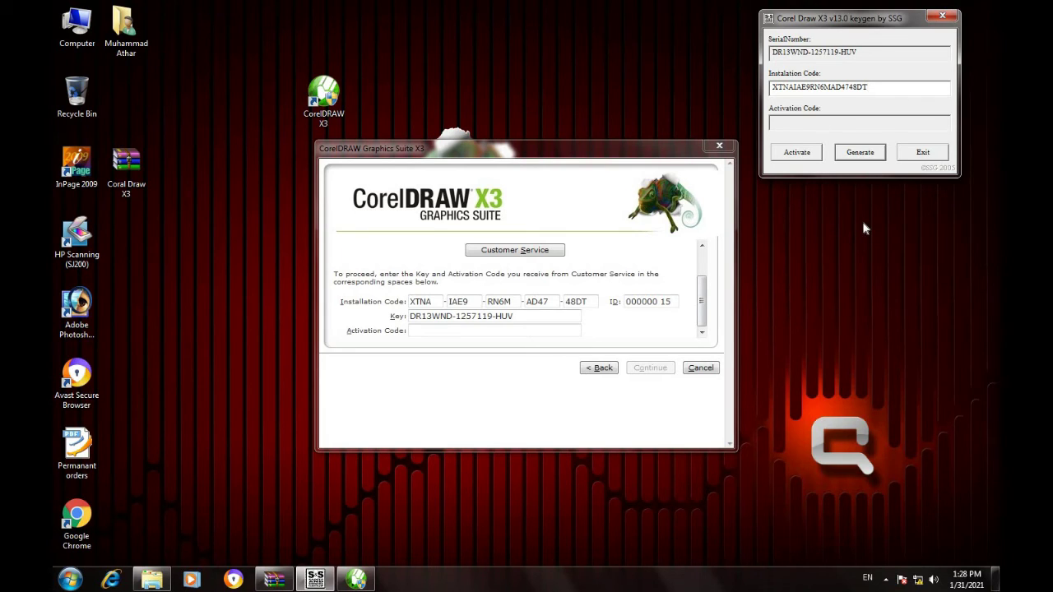
Generate the activation code in the keygen, paste it into the dialog's Activation Code field and submit.
{"action": "left_click", "coordinate": [804, 154]}
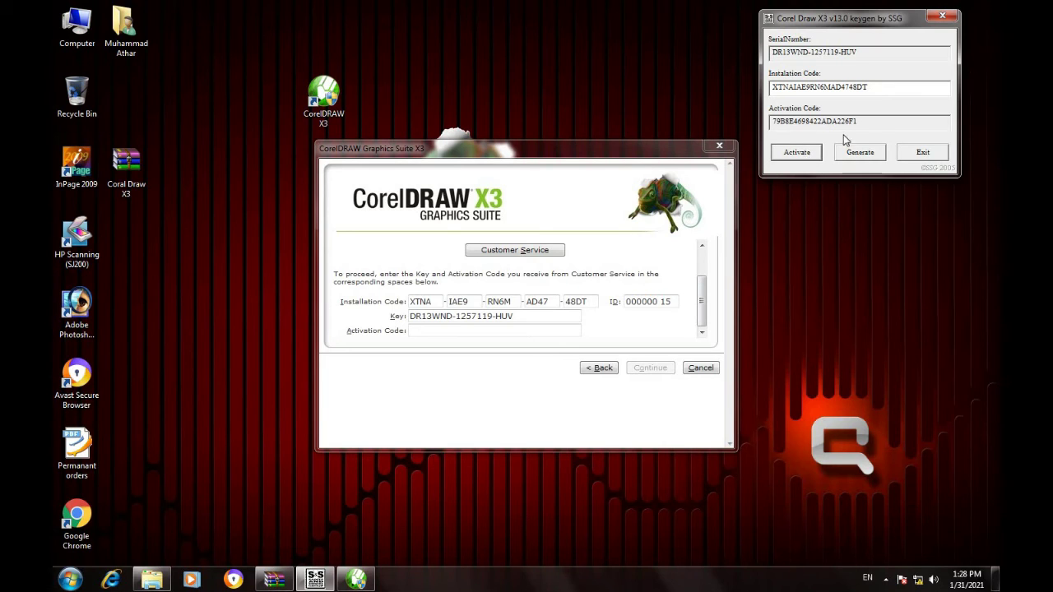
{"action": "left_click_drag", "start_coordinate": [854, 121], "coordinate": [778, 130]}
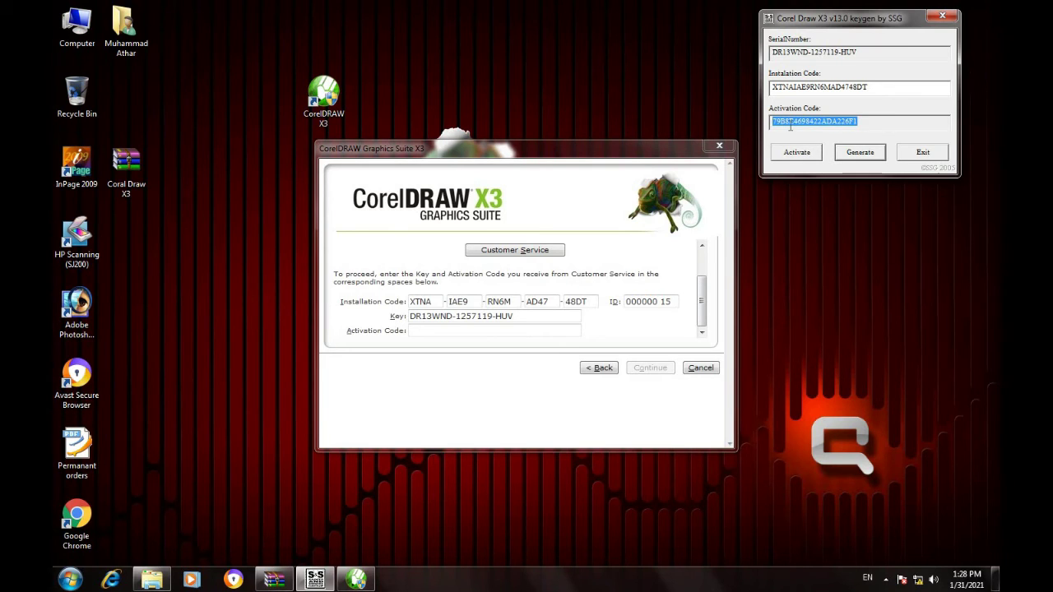
{"action": "right_click", "coordinate": [790, 121]}
{"action": "left_click", "coordinate": [816, 164]}
{"action": "left_click", "coordinate": [539, 329]}
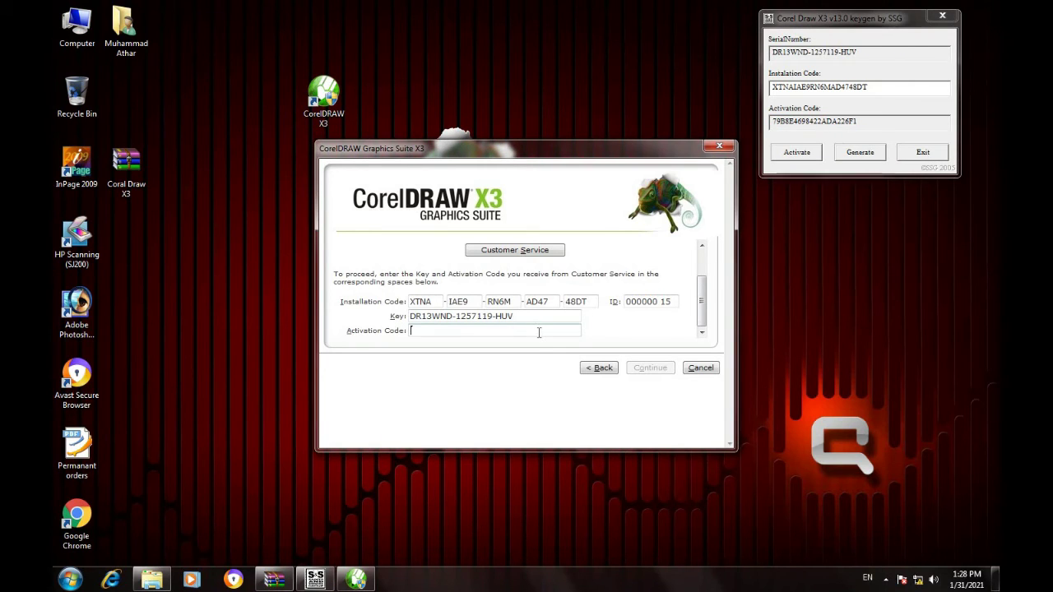
{"action": "right_click", "coordinate": [539, 332]}
{"action": "left_click", "coordinate": [579, 390]}
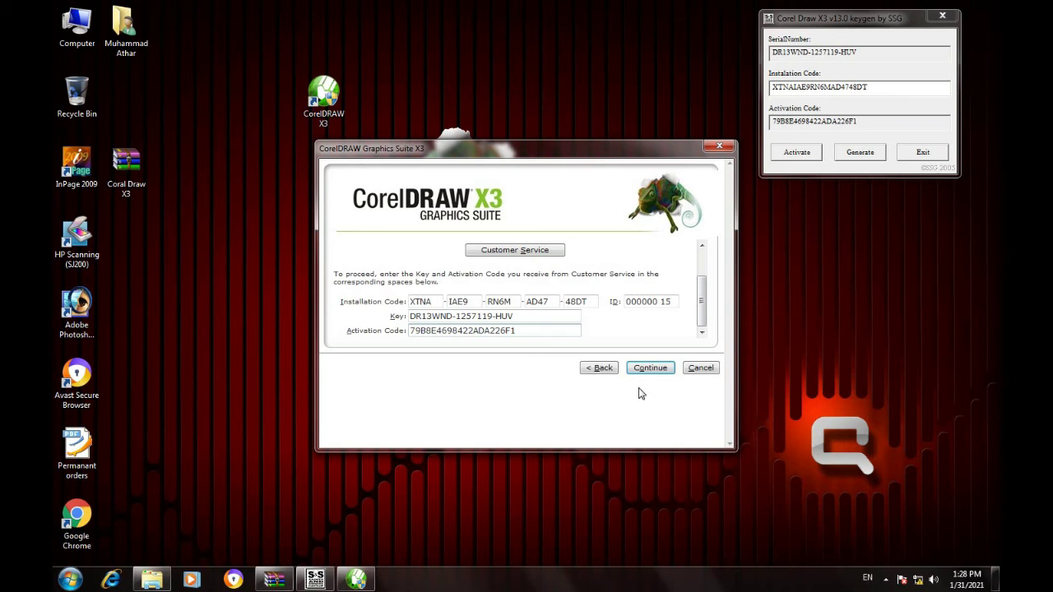
{"action": "left_click", "coordinate": [670, 372]}
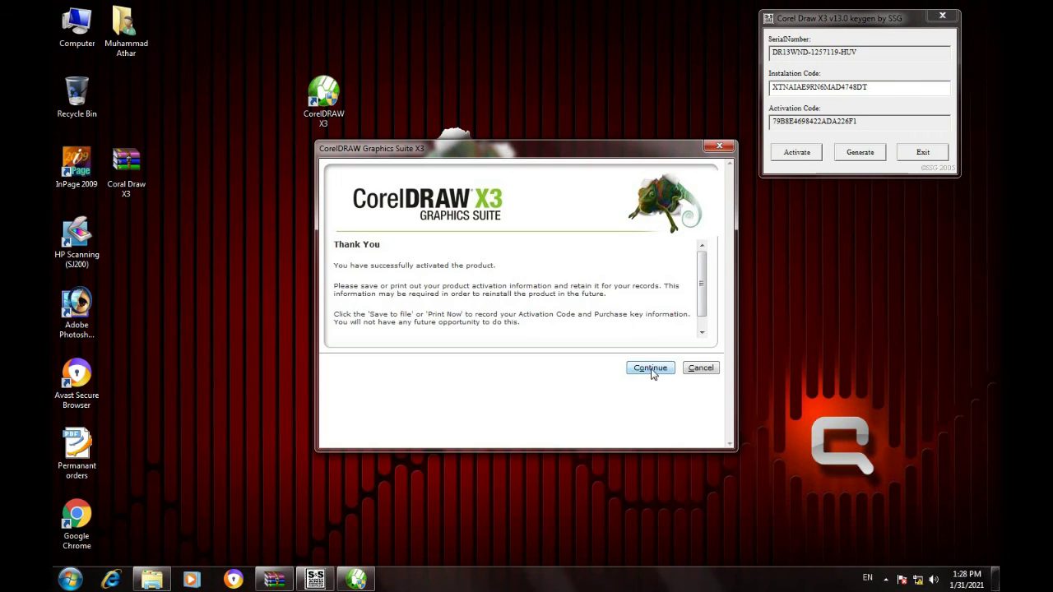
Continue past the Thank You page to launch CorelDRAW X3.
{"action": "left_click", "coordinate": [650, 368]}
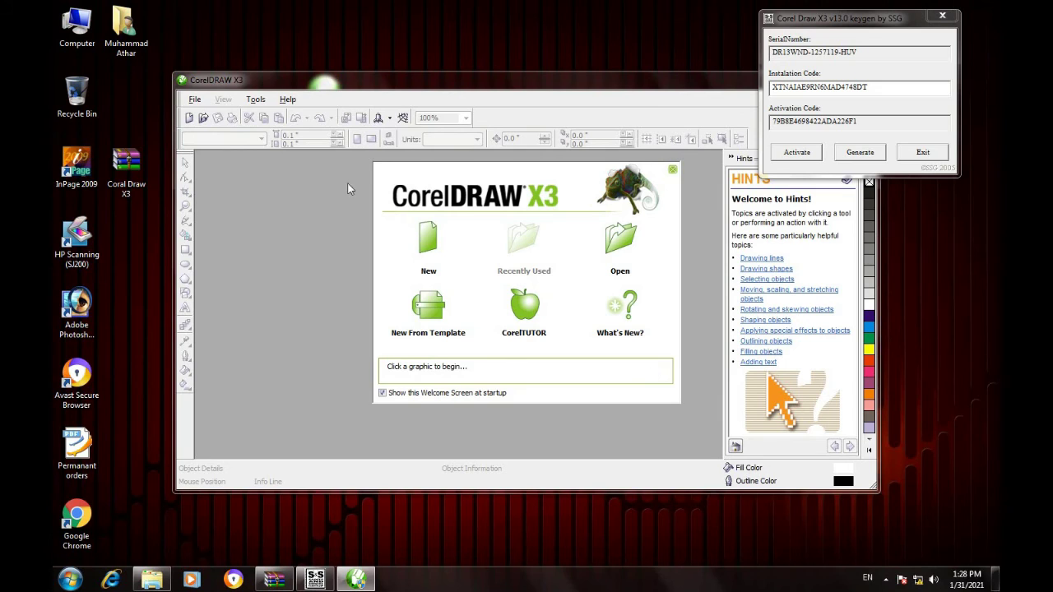
Start a new blank Letter graphic, Graphic1, and close the keygen window.
{"action": "left_click", "coordinate": [426, 249]}
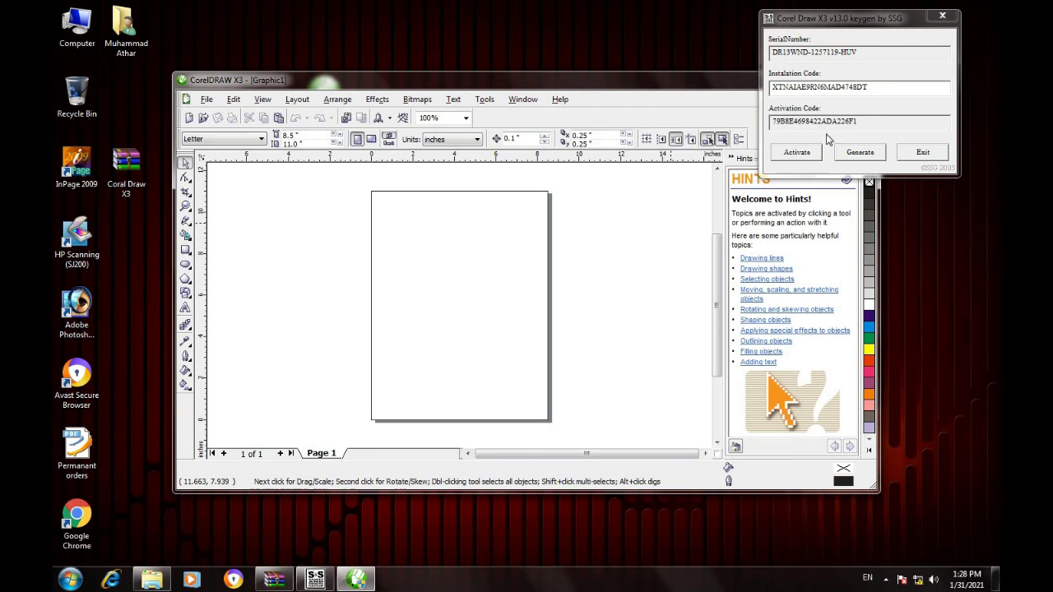
{"action": "left_click", "coordinate": [942, 17]}
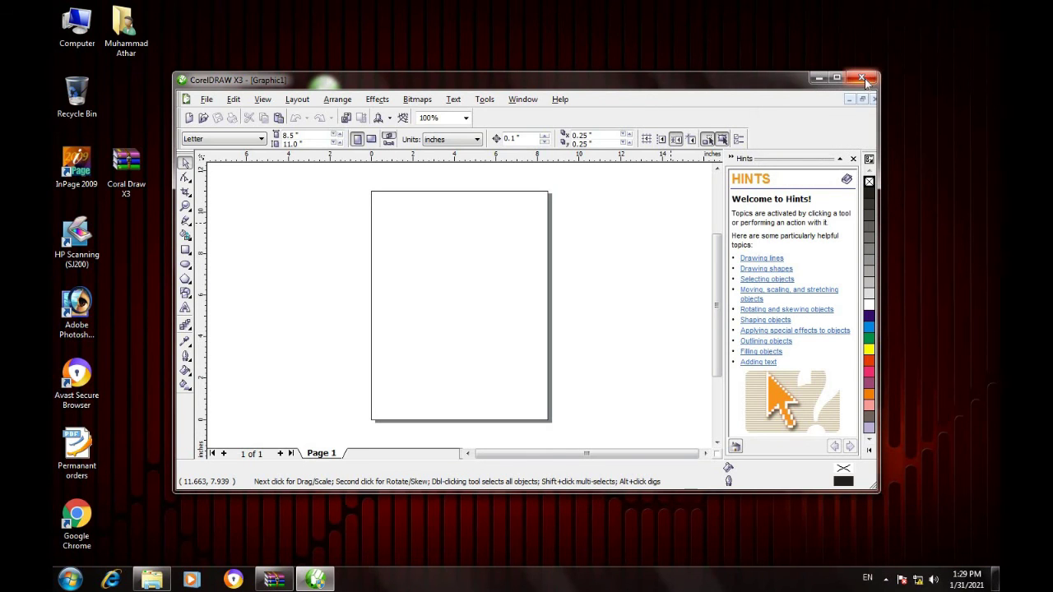
Close CorelDRAW, refresh the desktop and relaunch CorelDRAW X3 into a new blank graphic.
{"action": "left_click", "coordinate": [864, 80]}
{"action": "right_click", "coordinate": [576, 186]}
{"action": "left_click", "coordinate": [600, 222]}
{"action": "right_click", "coordinate": [331, 90]}
{"action": "left_click", "coordinate": [354, 96]}
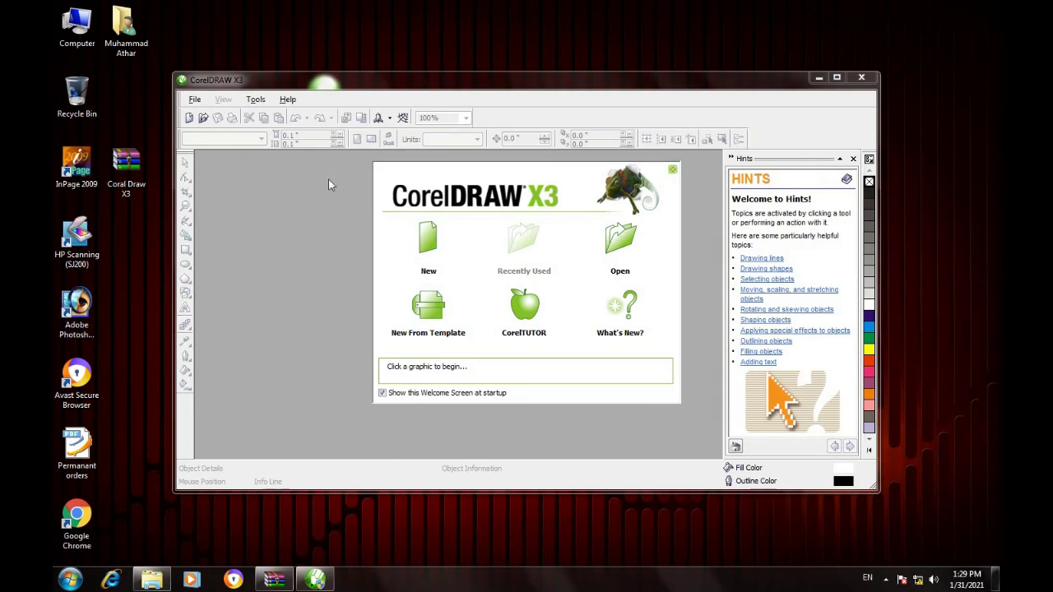
{"action": "left_click", "coordinate": [427, 244]}
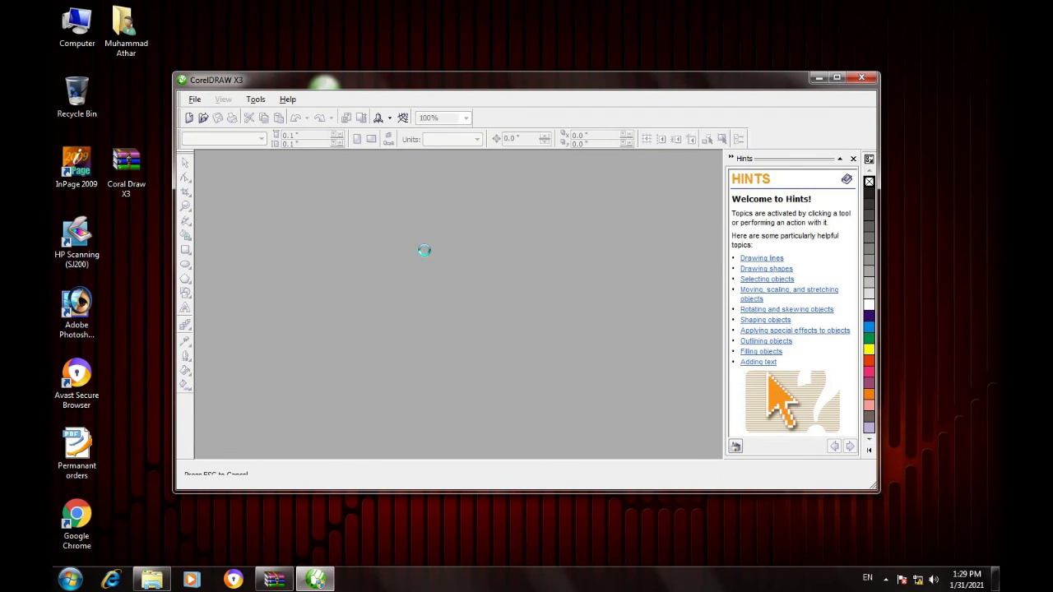
Close CorelDRAW X3 and refresh the desktop.
{"action": "left_click", "coordinate": [861, 78]}
{"action": "right_click", "coordinate": [732, 177]}
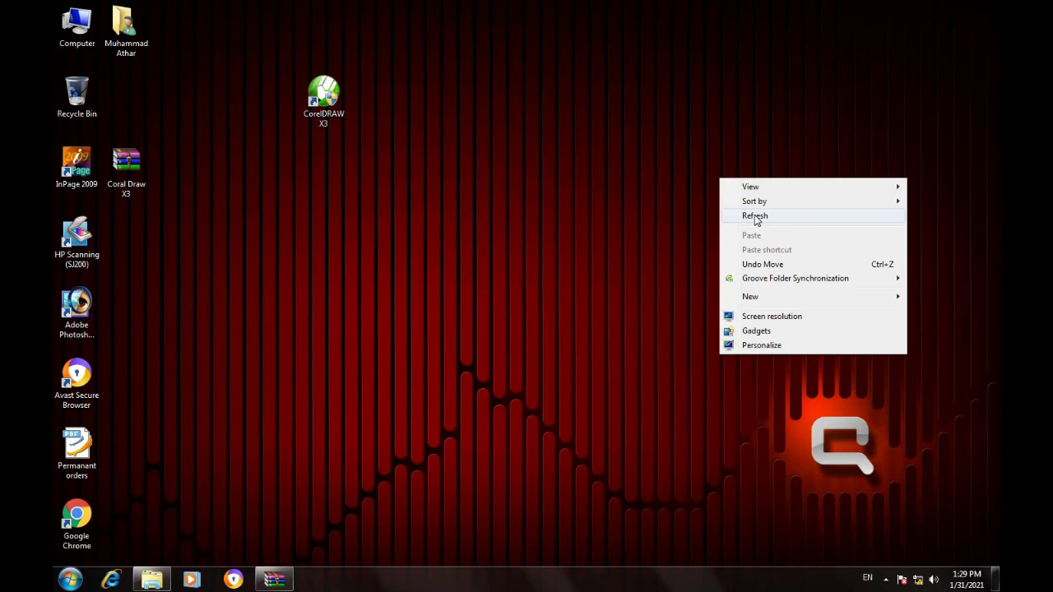
{"action": "left_click", "coordinate": [757, 218]}
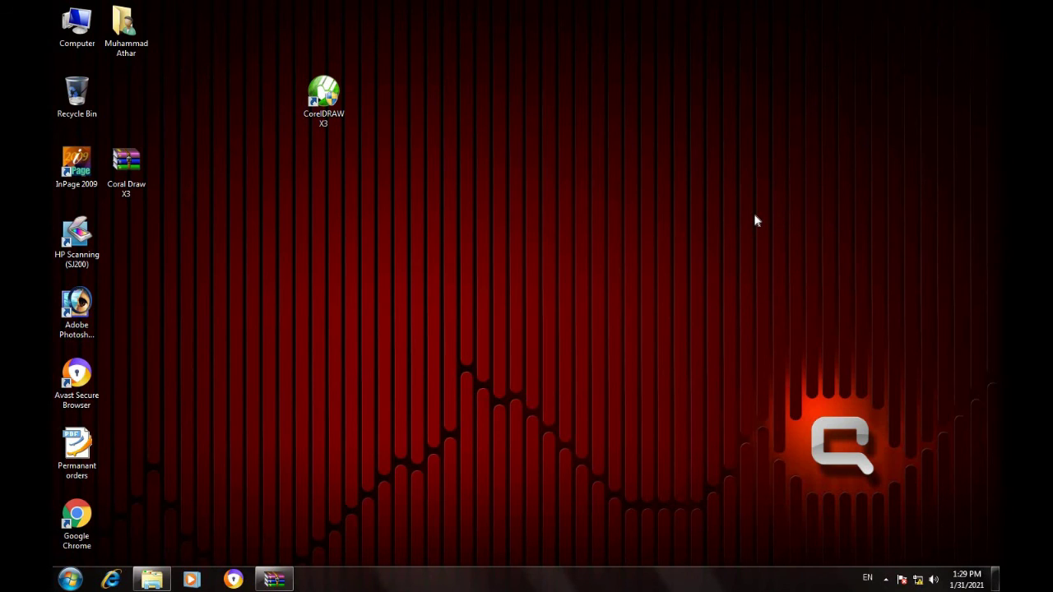